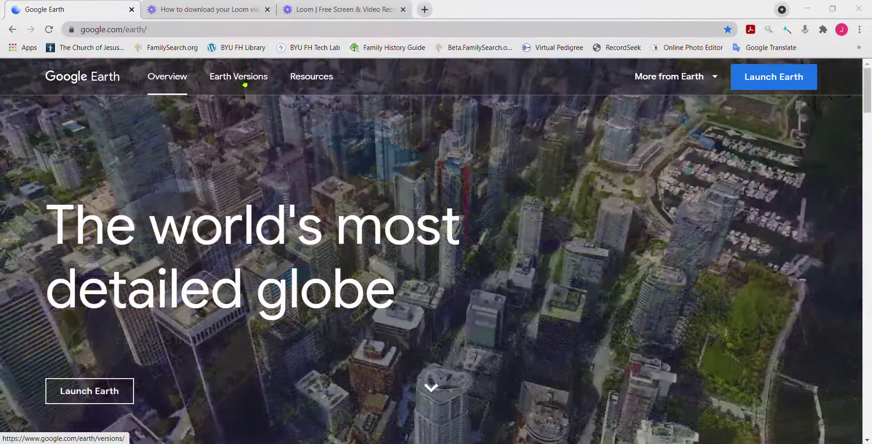
Open the Earth Versions page comparing the web, mobile and Pro desktop editions.
click(244, 82)
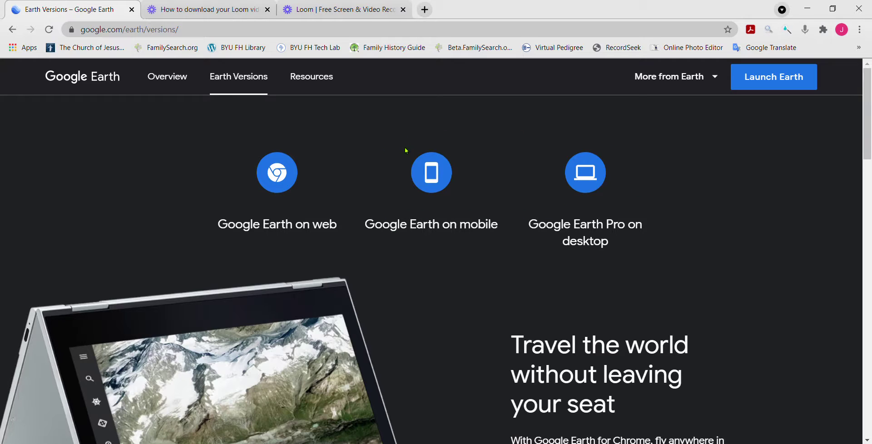
Go back to the Google Earth overview and launch Google Earth on the web.
click(88, 78)
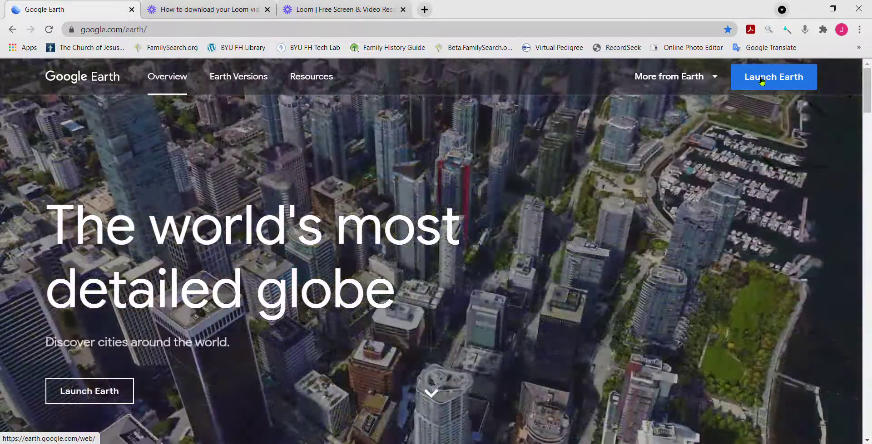
click(762, 82)
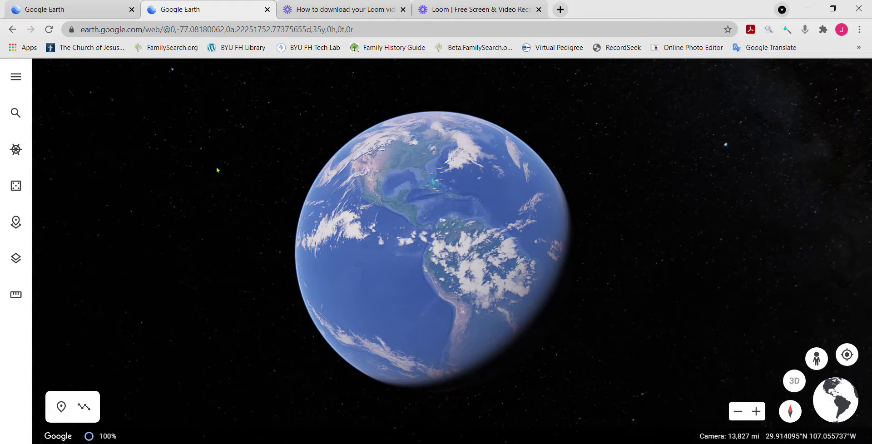
Fly to the recent search 'Harlton, Cambridge, UK' and close its information card.
click(16, 117)
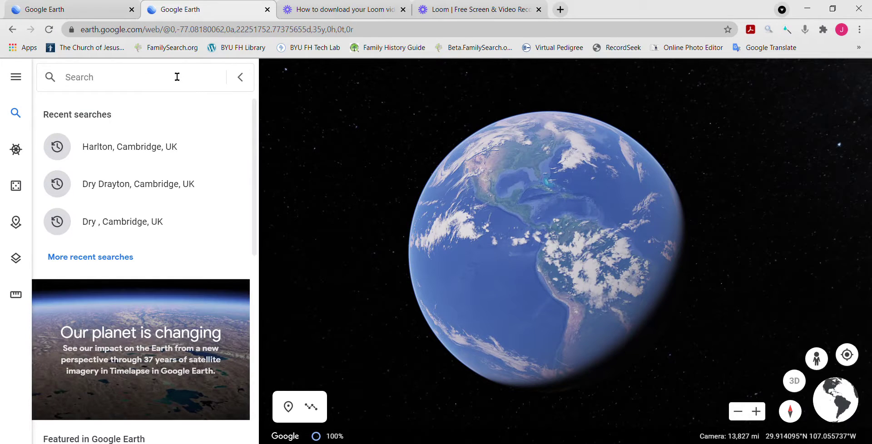
click(107, 153)
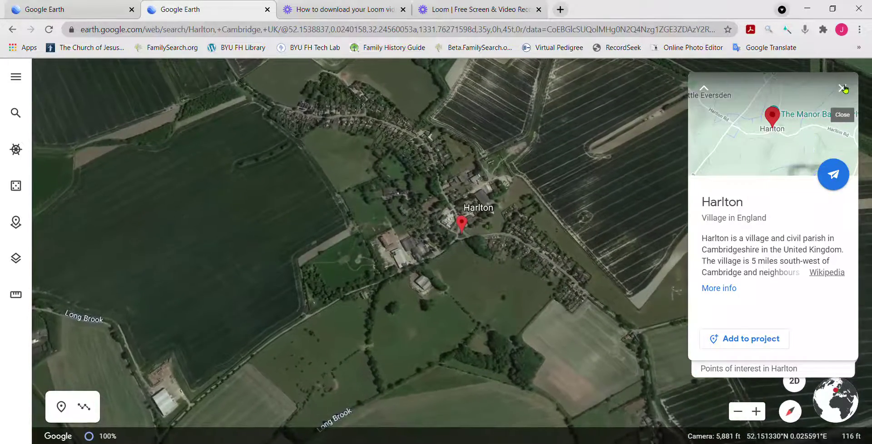
click(843, 90)
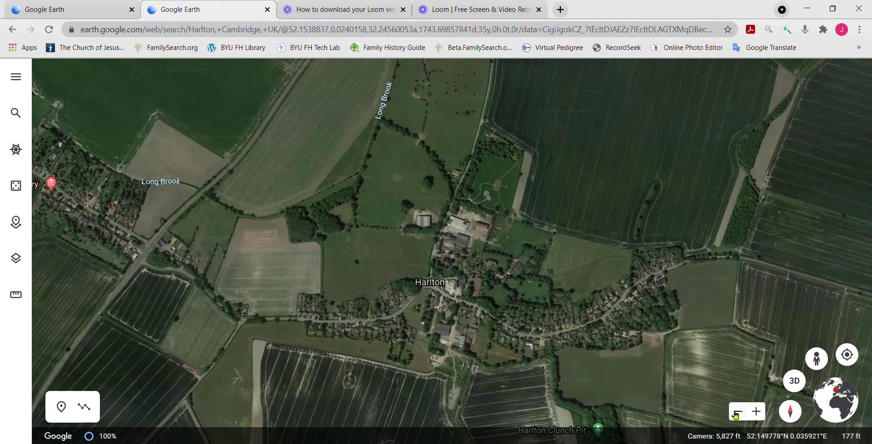
Zoom in two steps on Harlton and highlight the roads with Street View coverage.
click(755, 413)
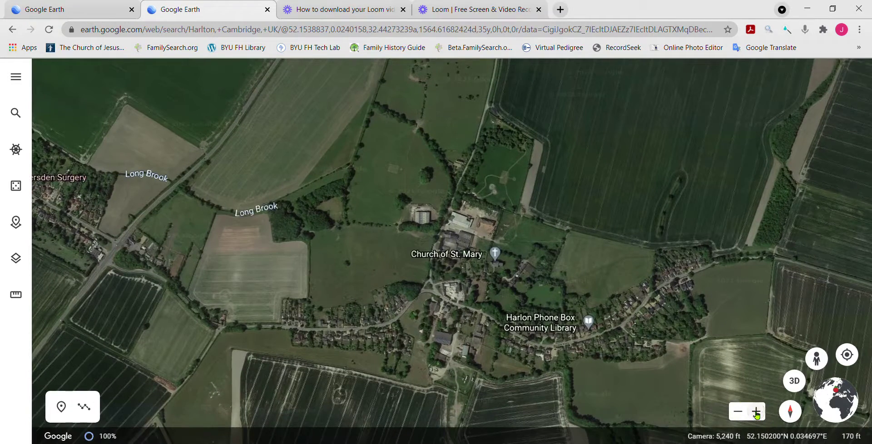
click(756, 412)
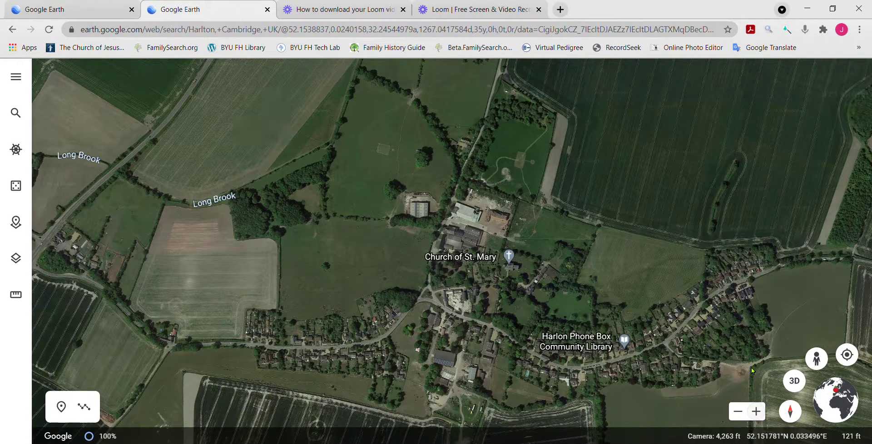
click(816, 358)
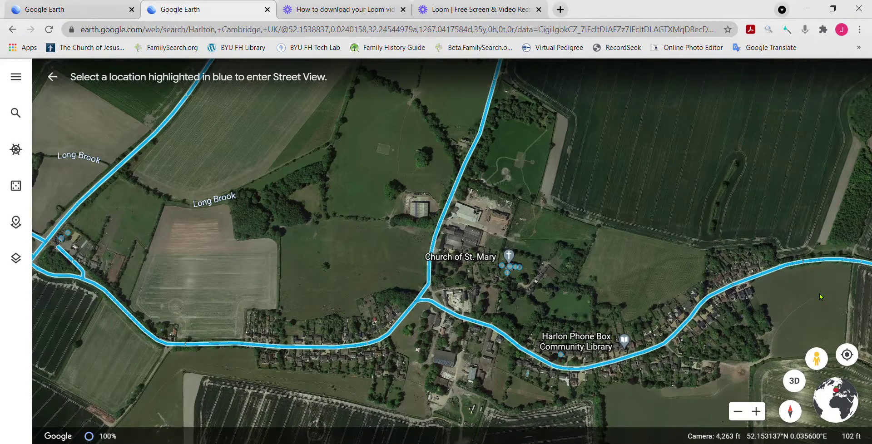
Drop the Pegman onto the blue road near Harlton Phone Box Community Library.
click(817, 363)
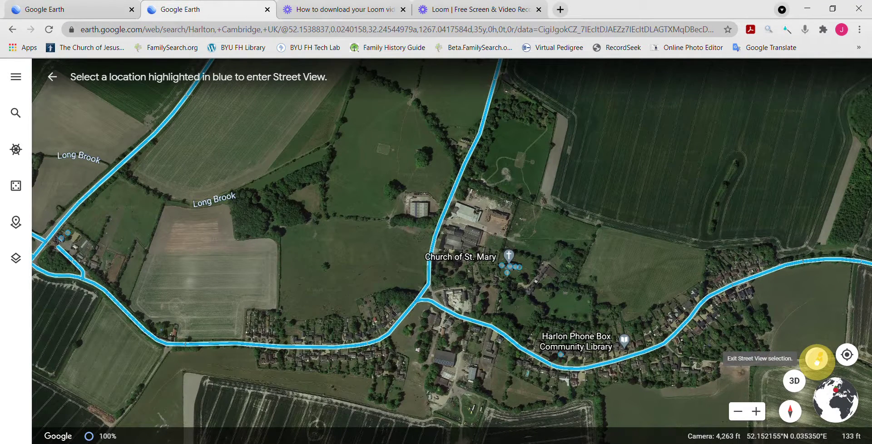
drag(817, 361, 568, 367)
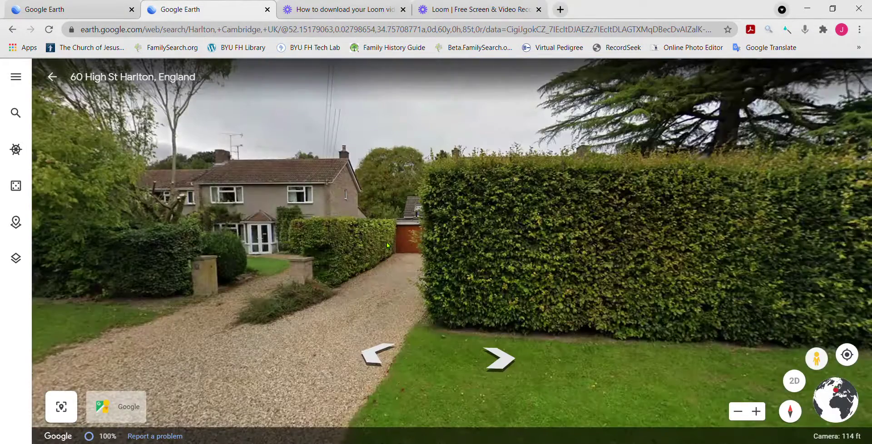
Rotate the Street View along High St until the Hare & Hounds pub is in view.
drag(386, 242, 769, 267)
drag(402, 246, 481, 248)
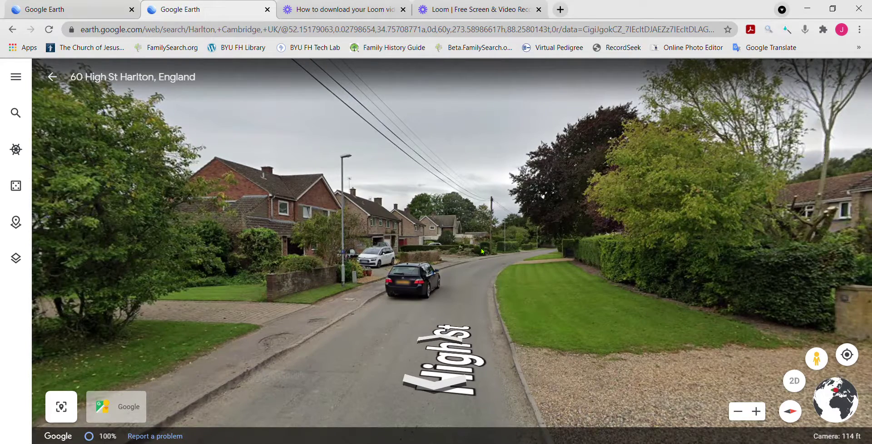
drag(432, 213, 632, 236)
drag(357, 247, 690, 277)
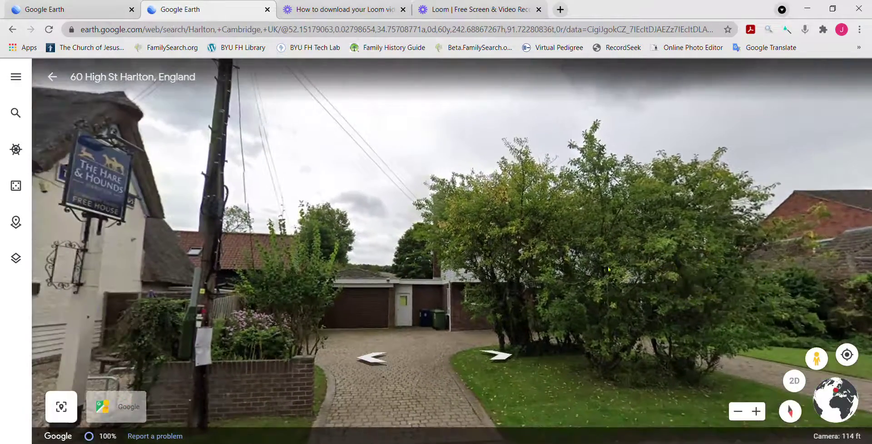
drag(337, 257, 644, 259)
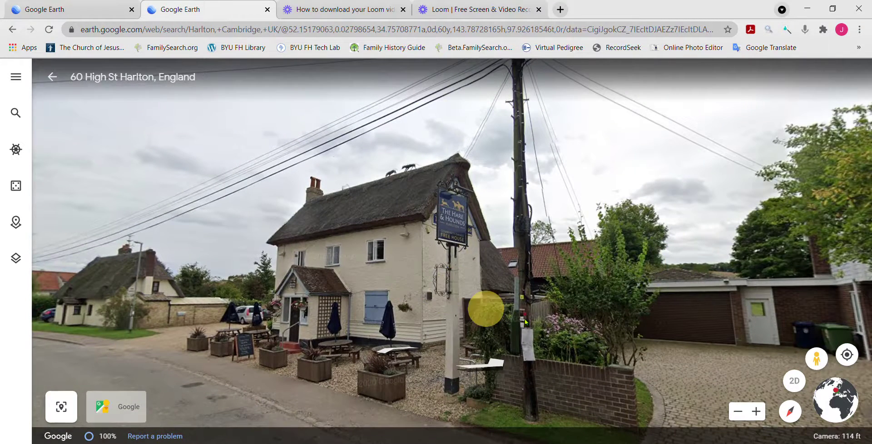
Zoom in twice on the pub sign, then look down the road beyond it.
click(756, 412)
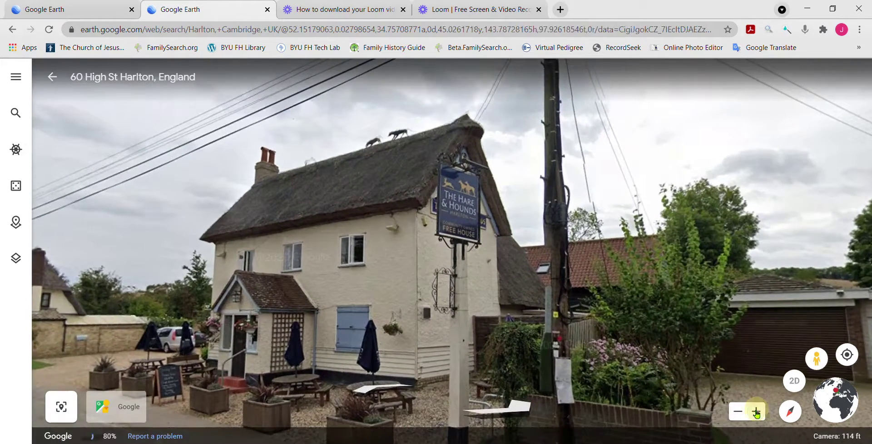
click(756, 412)
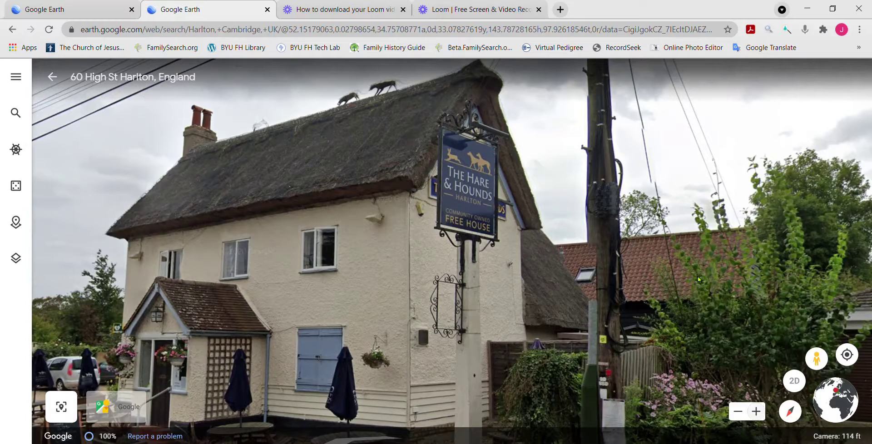
drag(698, 276, 869, 291)
drag(234, 344, 478, 315)
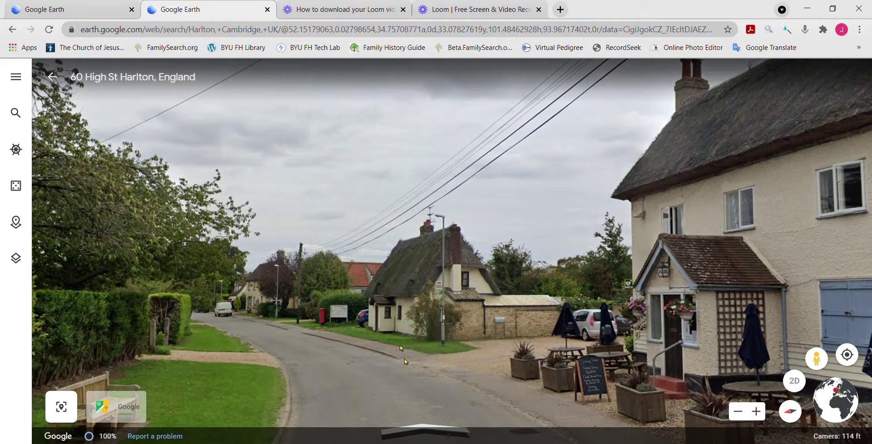
Step forward along High St to 55 High St, then exit to the aerial map.
click(419, 427)
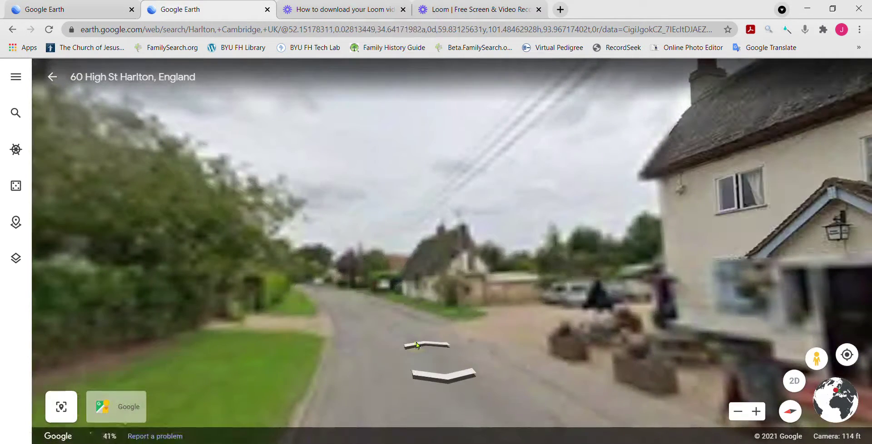
click(415, 342)
click(418, 345)
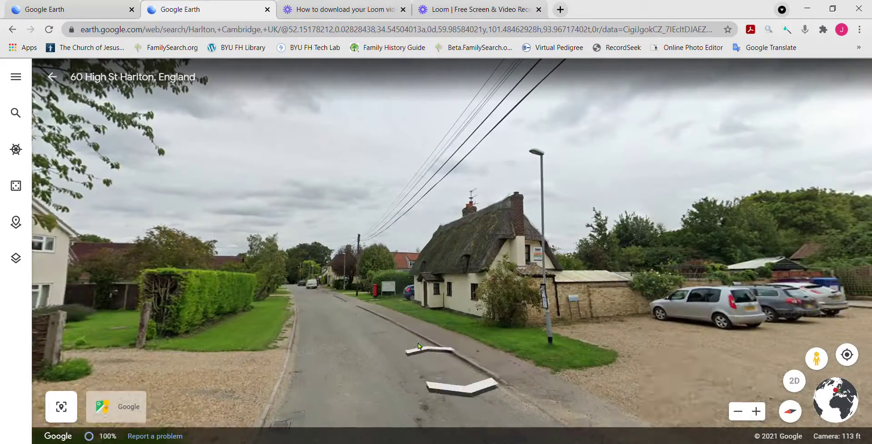
click(419, 347)
click(442, 373)
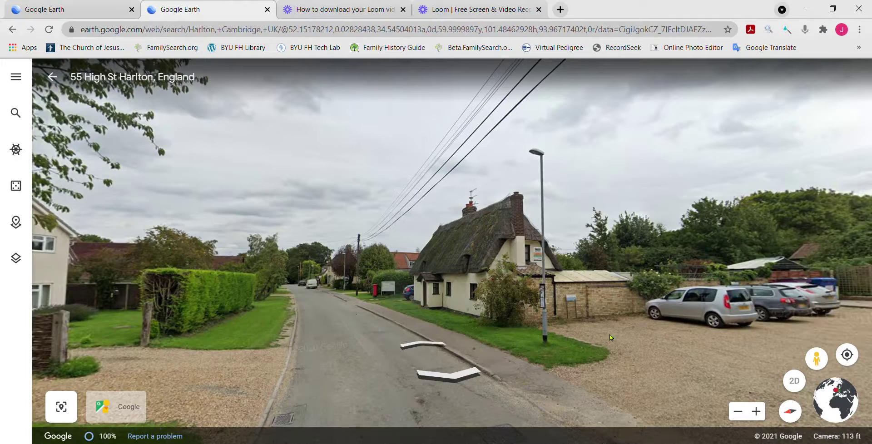
click(820, 361)
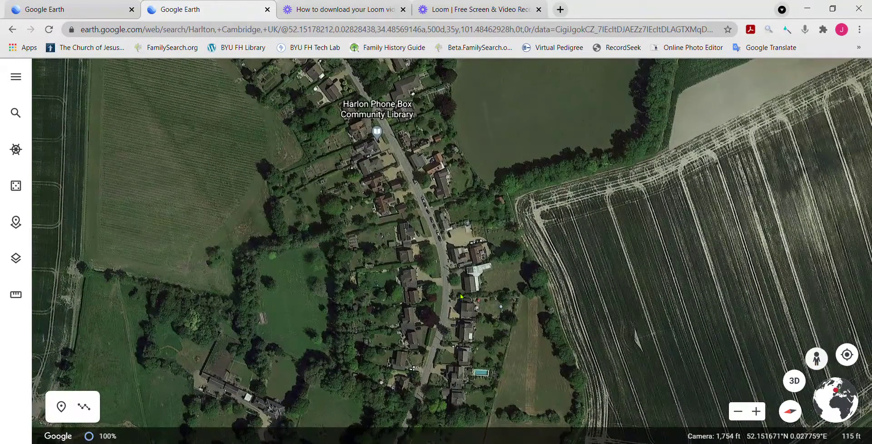
Pan and zoom the map to centre on the Church of St. Mary.
drag(362, 325, 427, 202)
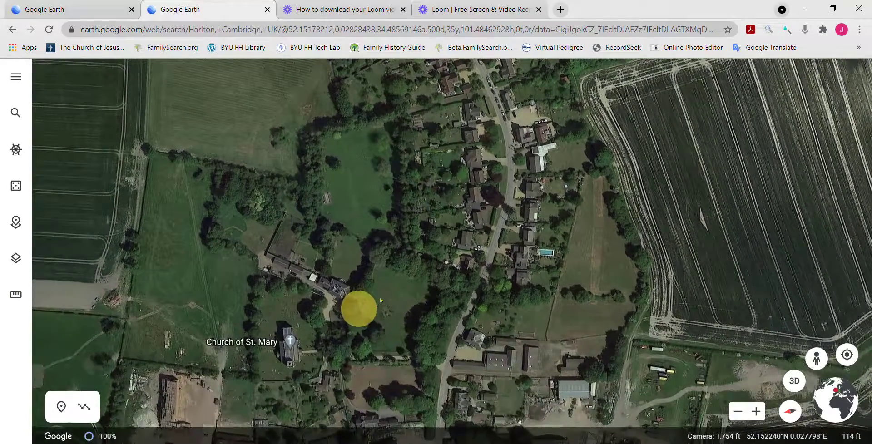
drag(359, 306, 383, 290)
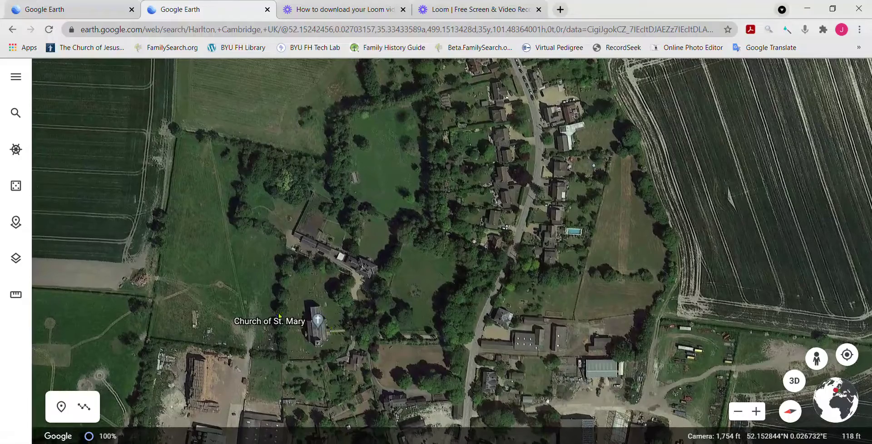
click(319, 339)
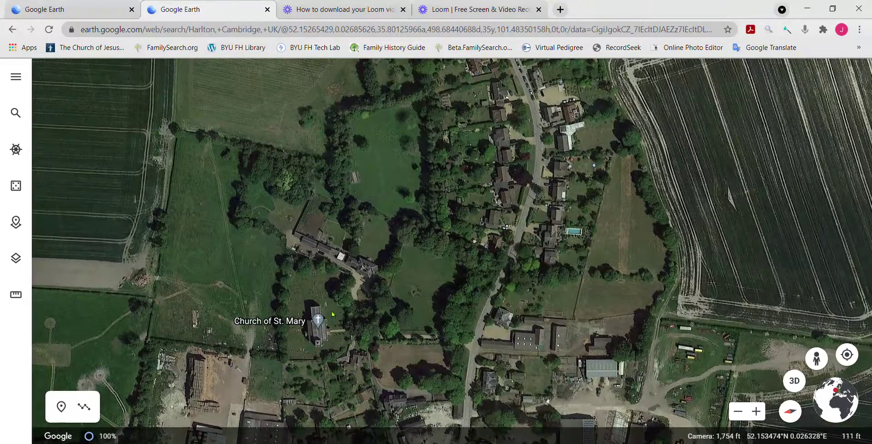
click(756, 412)
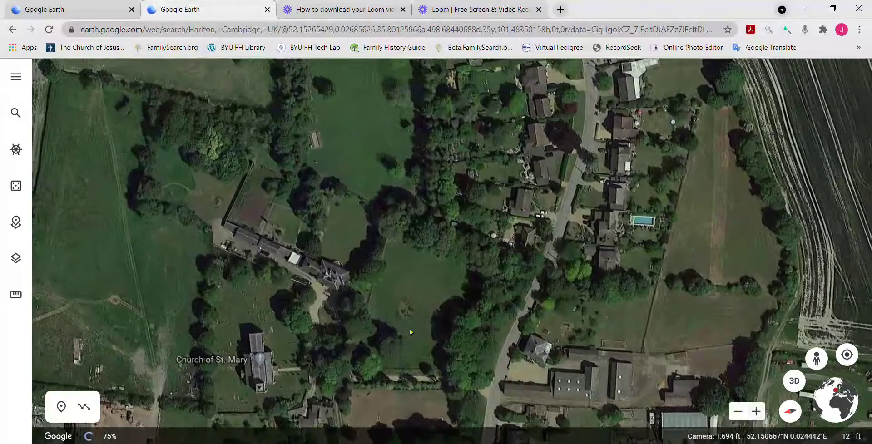
drag(414, 318, 532, 230)
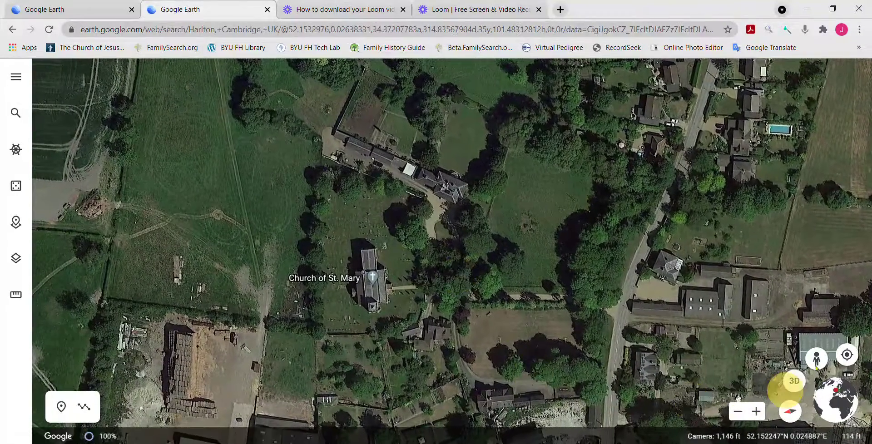
Show Street View places, tilt the map into 3D, and open the churchyard Photo Sphere.
click(817, 359)
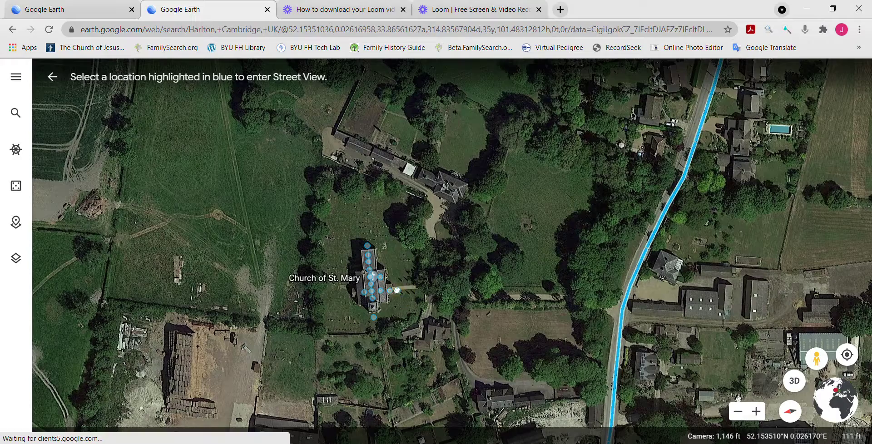
key(o)
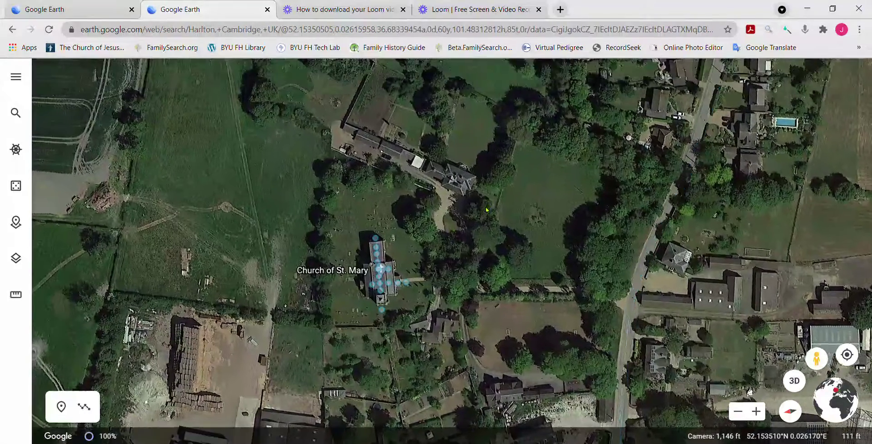
key(shift+Up)
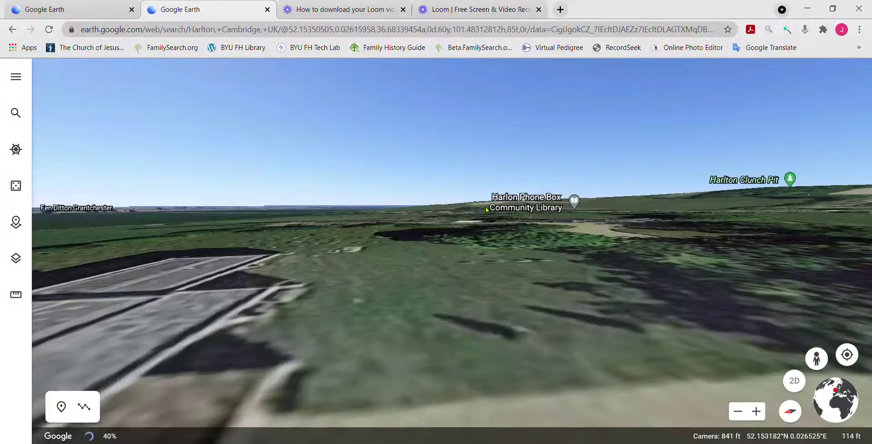
click(486, 208)
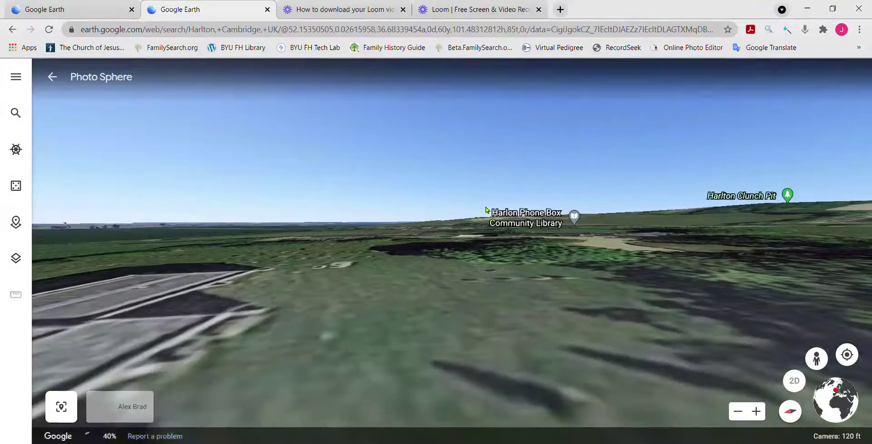
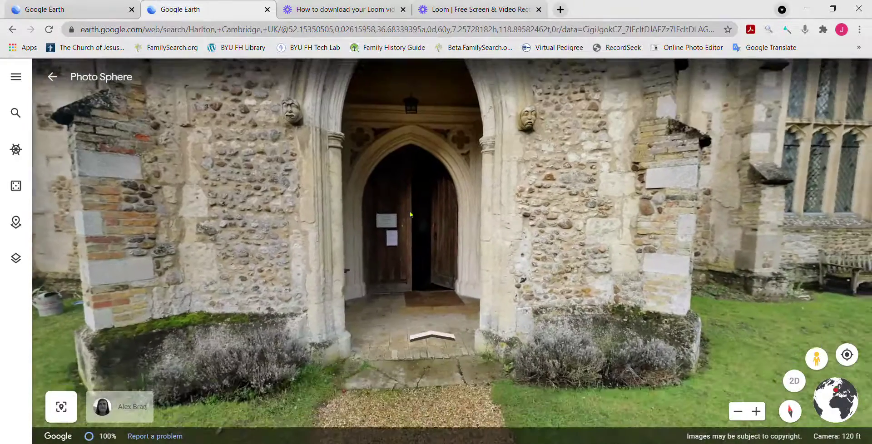
Move forward through Harlton church's stone porch toward the open wooden door.
click(431, 335)
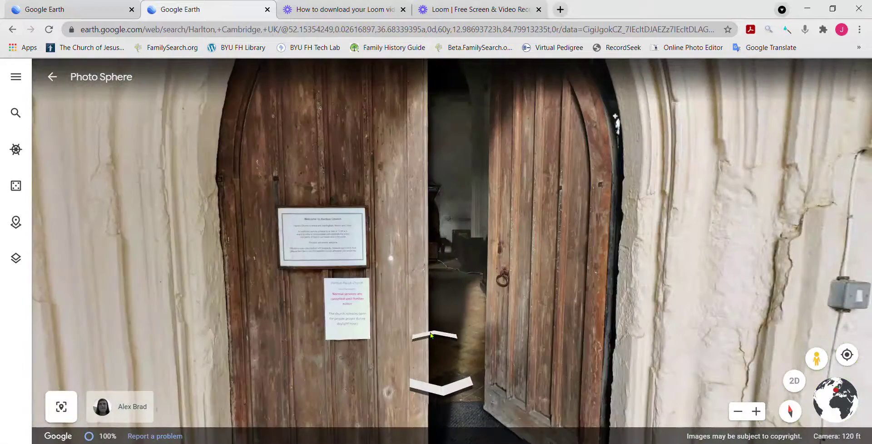
Step into the nave and look around at the balcony, spiral stair, organ and roof.
click(431, 335)
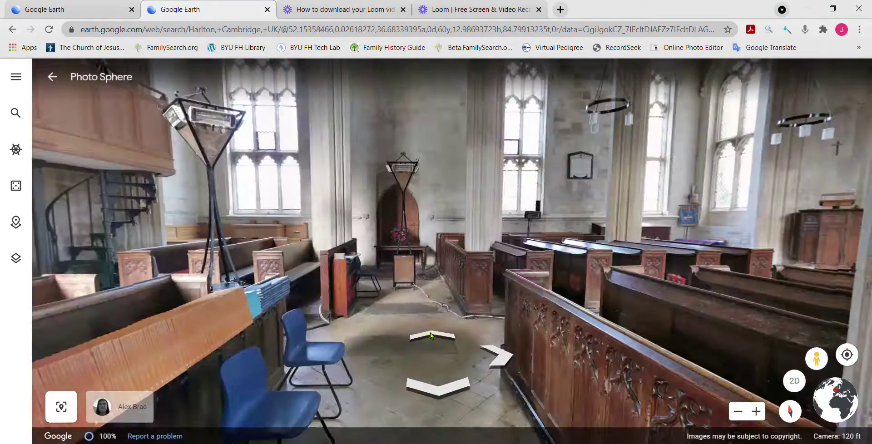
click(430, 336)
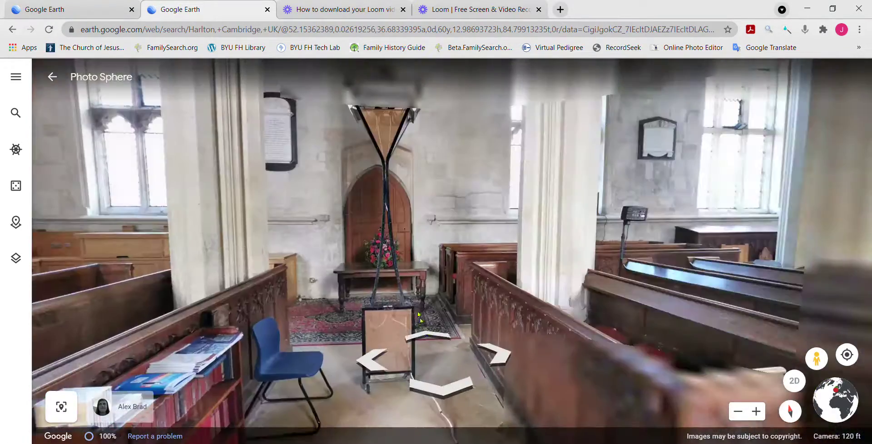
drag(314, 245, 582, 278)
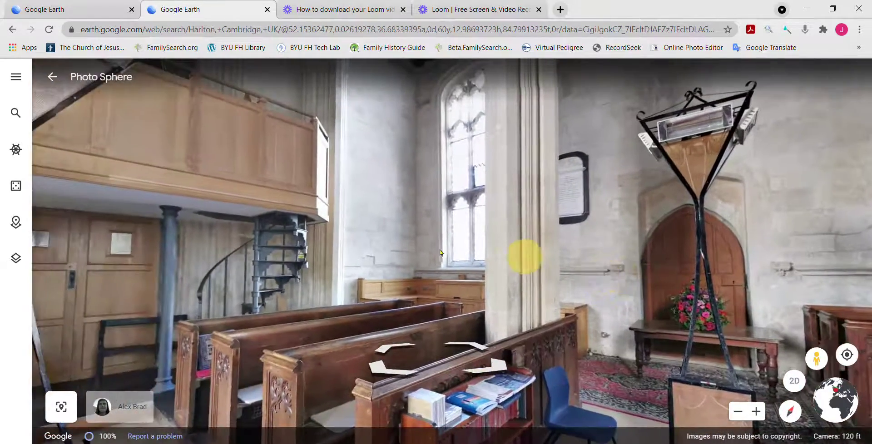
drag(411, 242, 528, 236)
drag(428, 198, 477, 170)
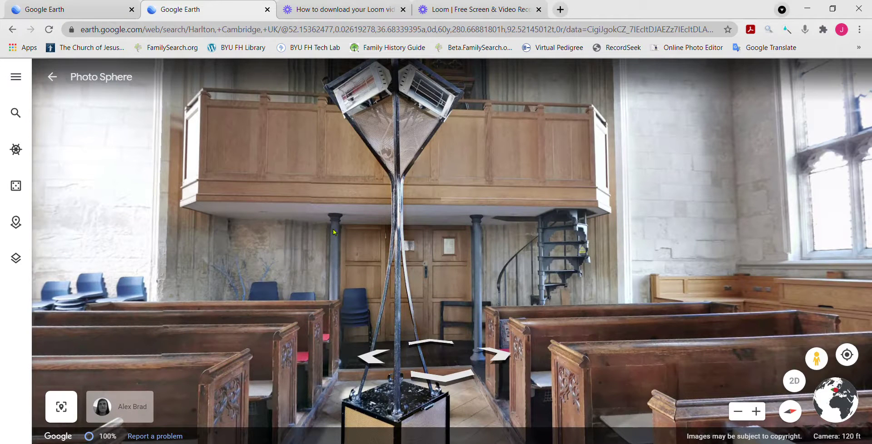
Move back in the nave and pan across the windows and pews to face the doorway.
click(444, 378)
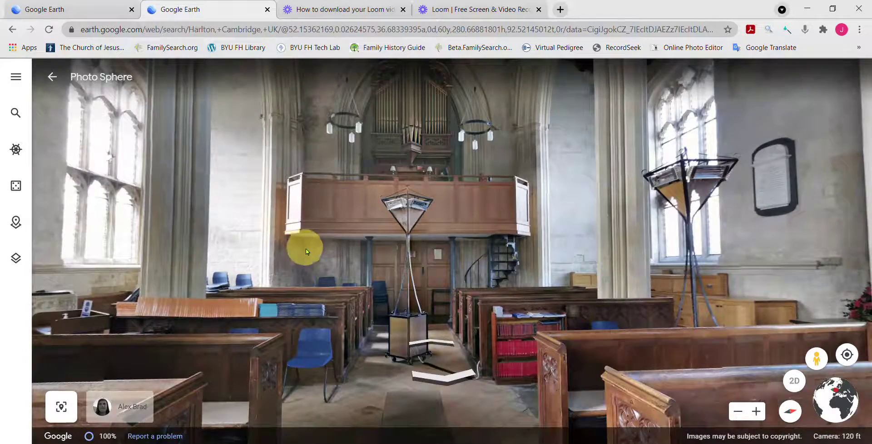
drag(307, 251, 363, 262)
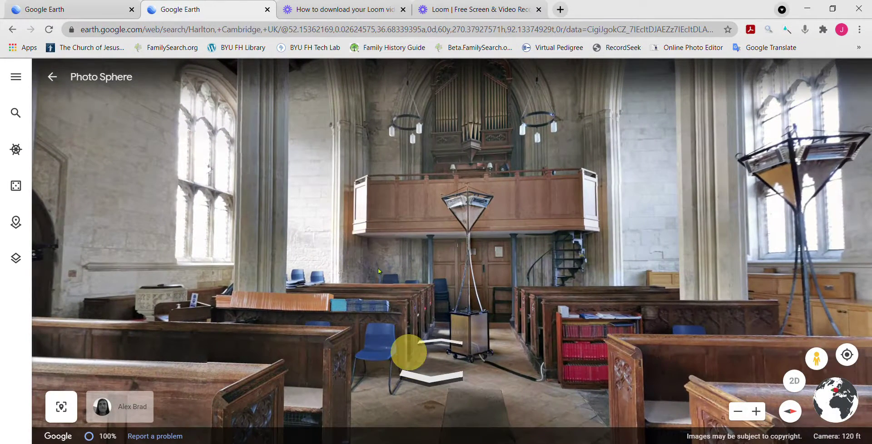
drag(238, 210, 403, 211)
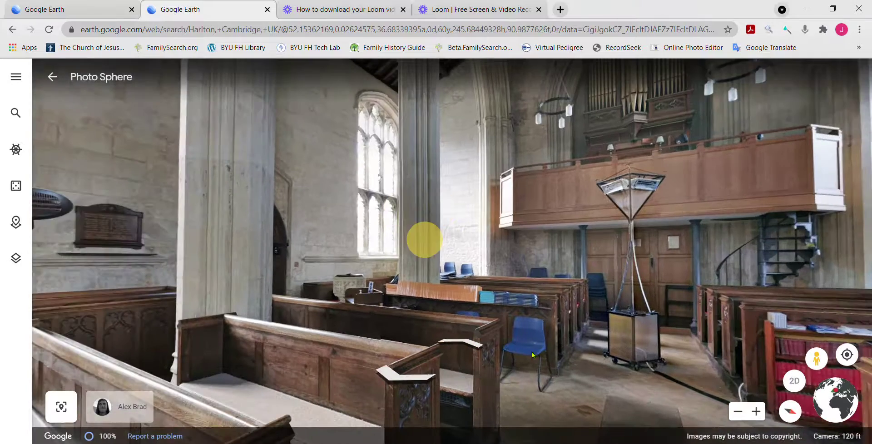
drag(317, 228, 504, 210)
drag(230, 259, 393, 247)
drag(175, 250, 404, 238)
drag(210, 266, 276, 266)
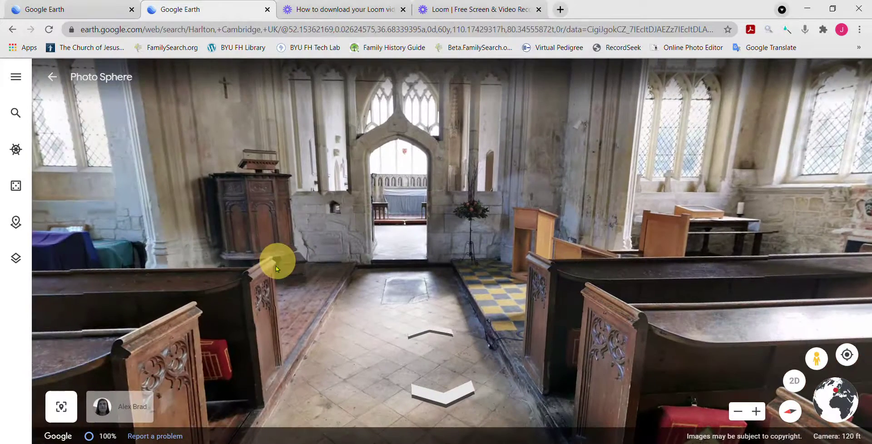
Walk through the chancel doorway to the altar and examine the memorial plaques.
click(431, 335)
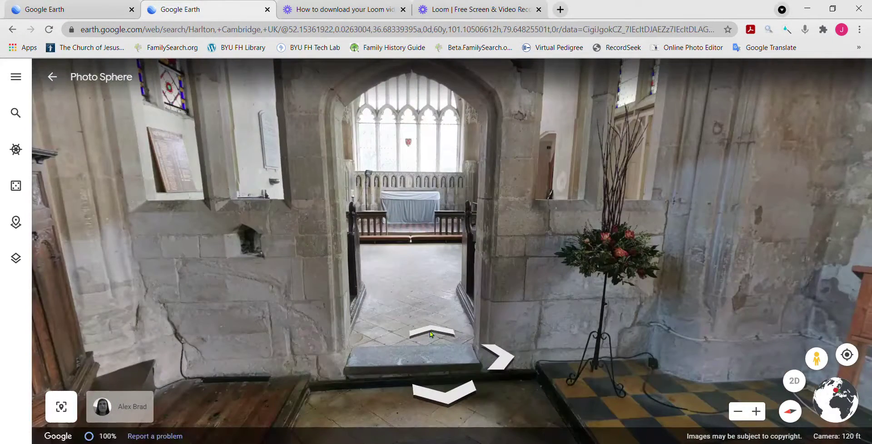
click(431, 330)
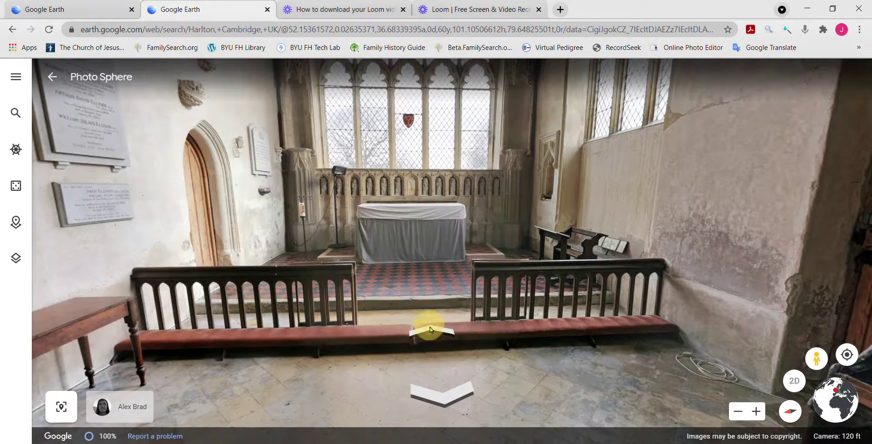
click(431, 330)
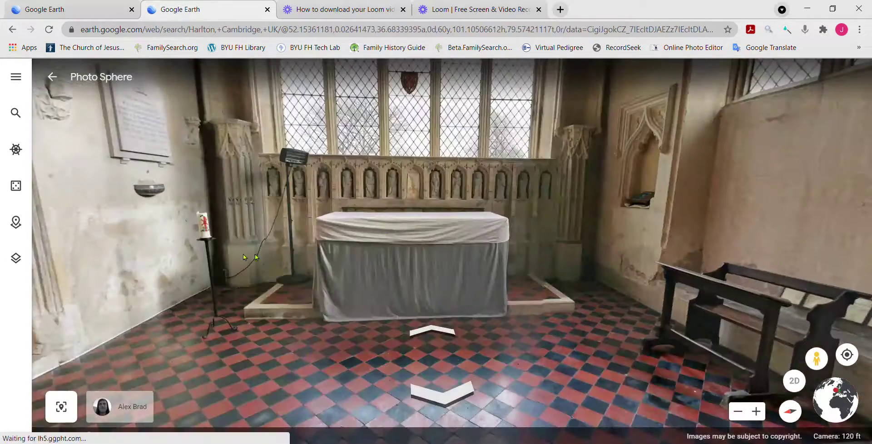
drag(185, 246, 657, 295)
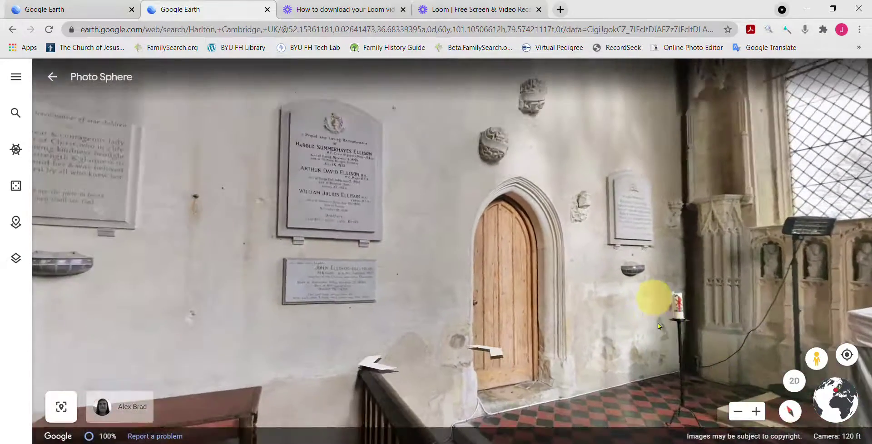
click(757, 420)
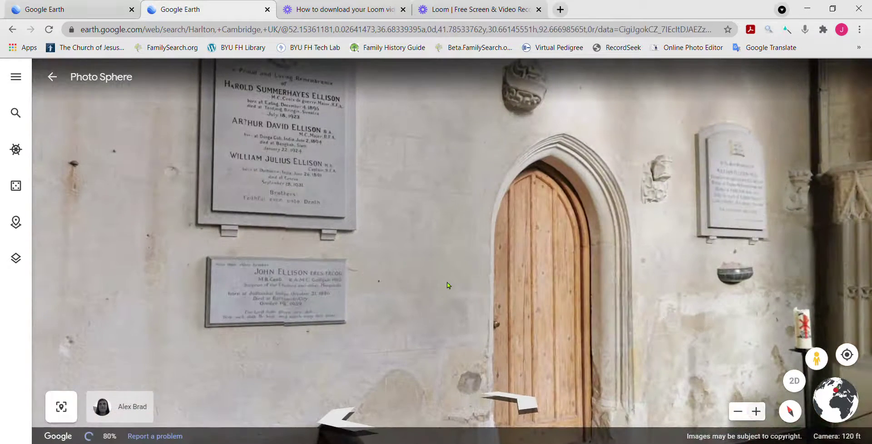
drag(493, 305, 513, 313)
Turn back to the altar window, then exit the Photo Sphere to the aerial map.
drag(759, 267, 338, 242)
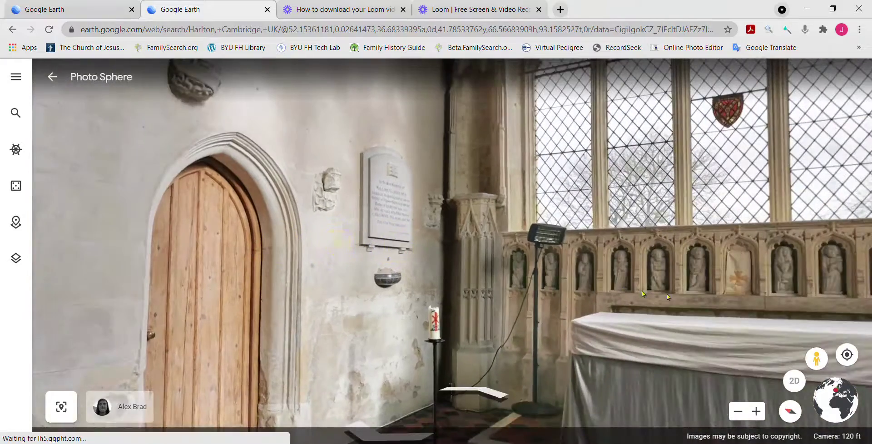
drag(677, 261, 346, 271)
drag(608, 263, 390, 254)
drag(808, 274, 547, 260)
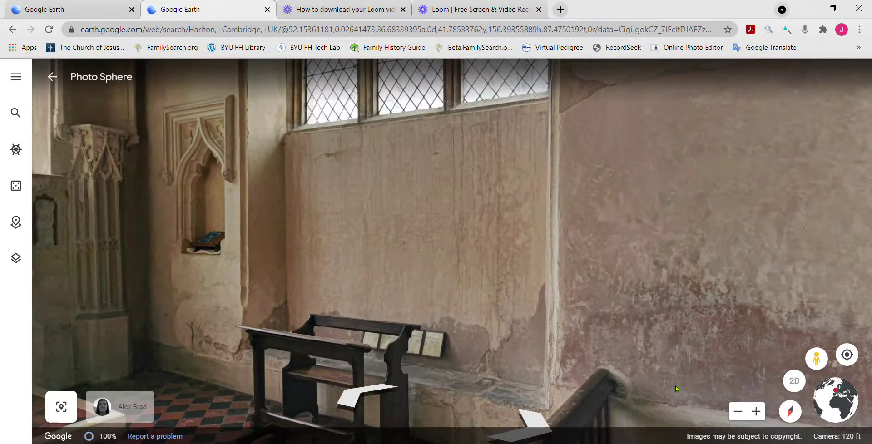
click(817, 361)
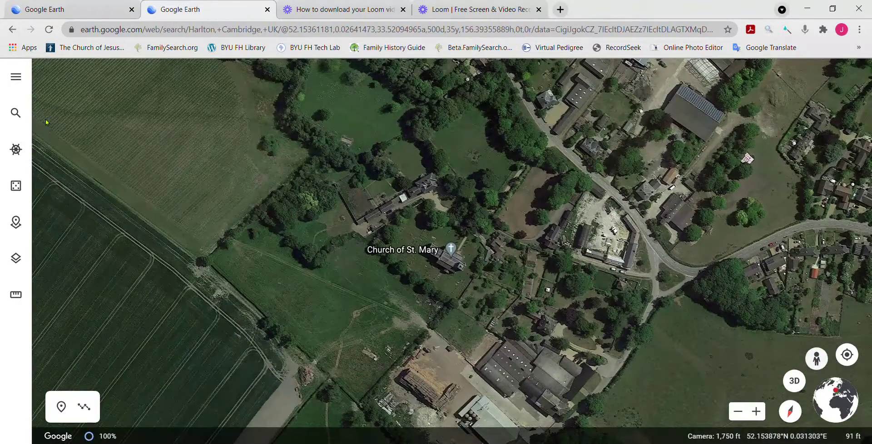
Replace Harlton in the search query with 'Dry Drayton, Cambridge, UK' and search.
click(41, 113)
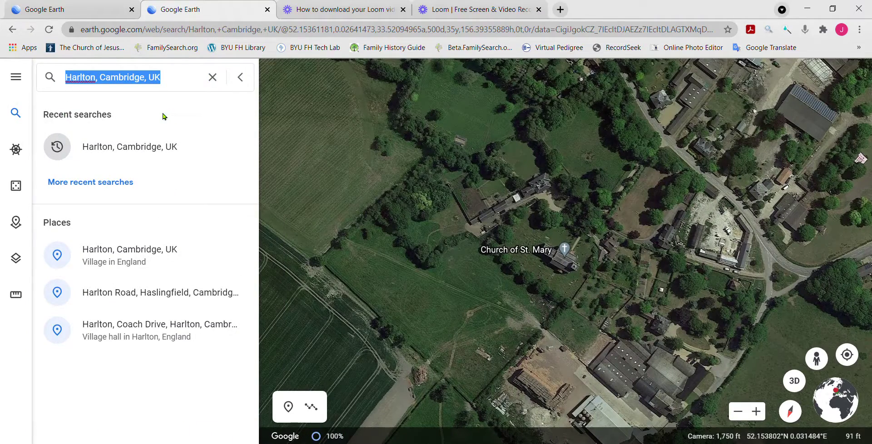
click(98, 78)
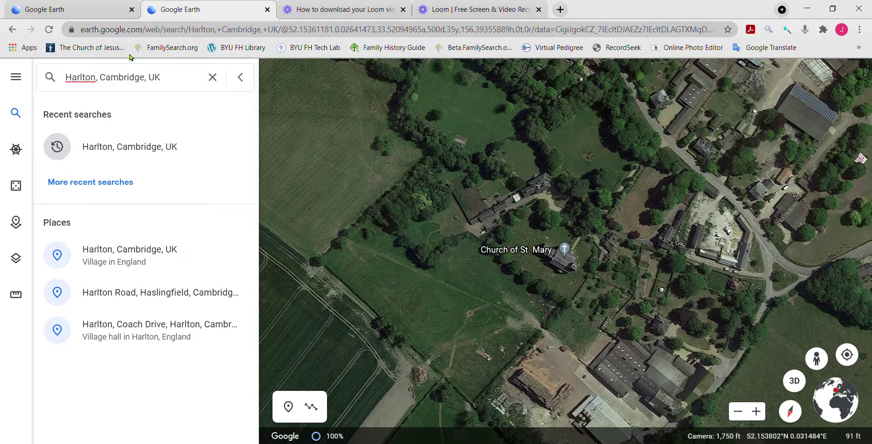
key(BackSpace)
key(BackSpace)
key(BackSpace)
key(BackSpace)
key(BackSpace)
key(BackSpace)
key(BackSpace)
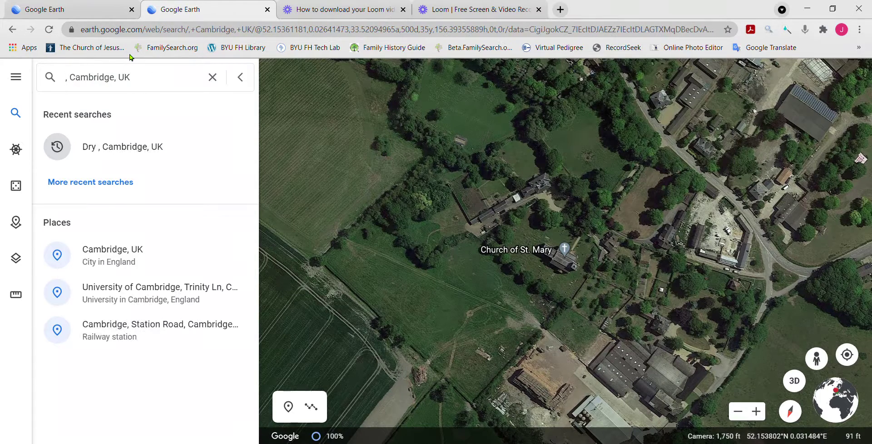
text(Dry)
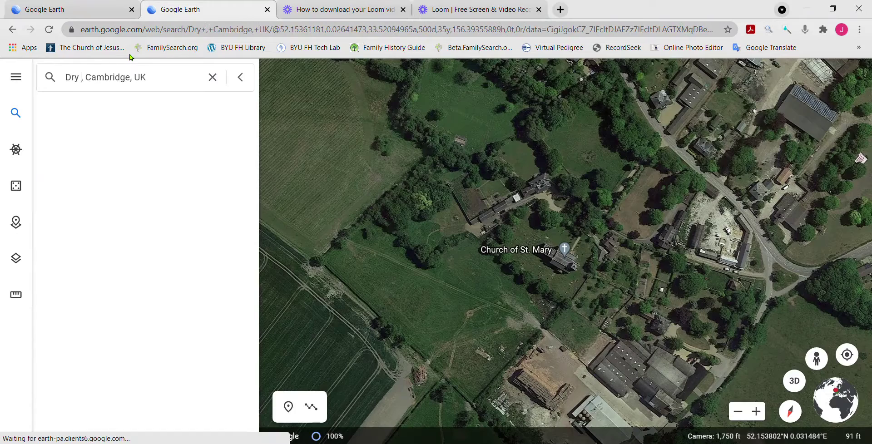
key(Return)
text(Dray)
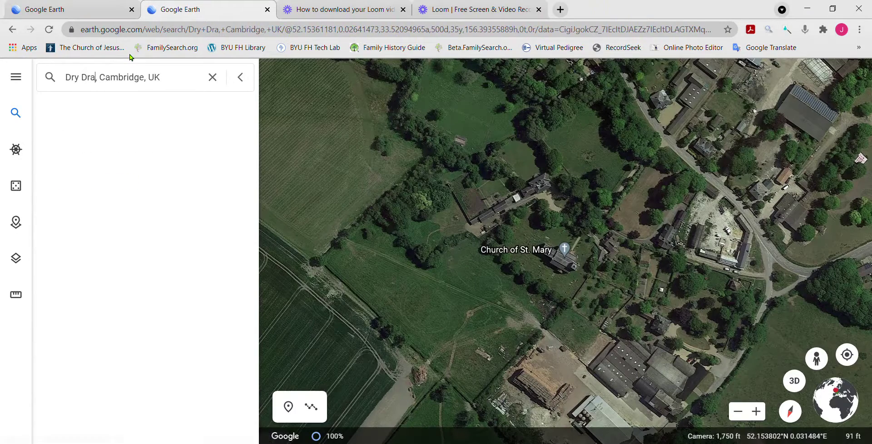
text(ton)
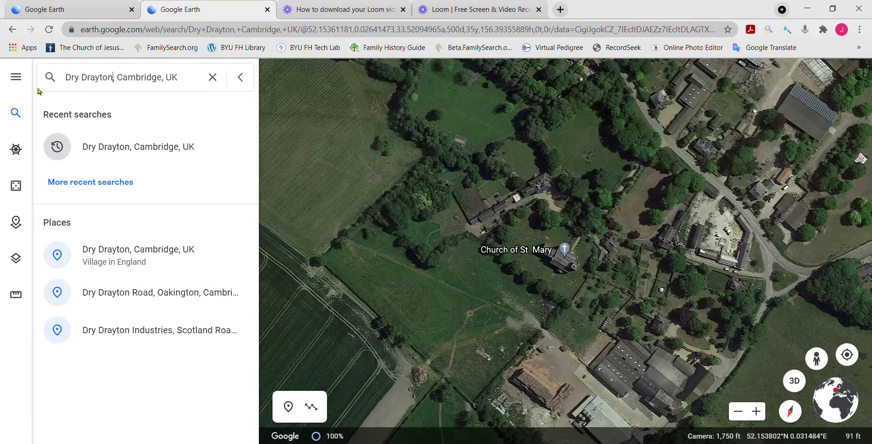
click(49, 78)
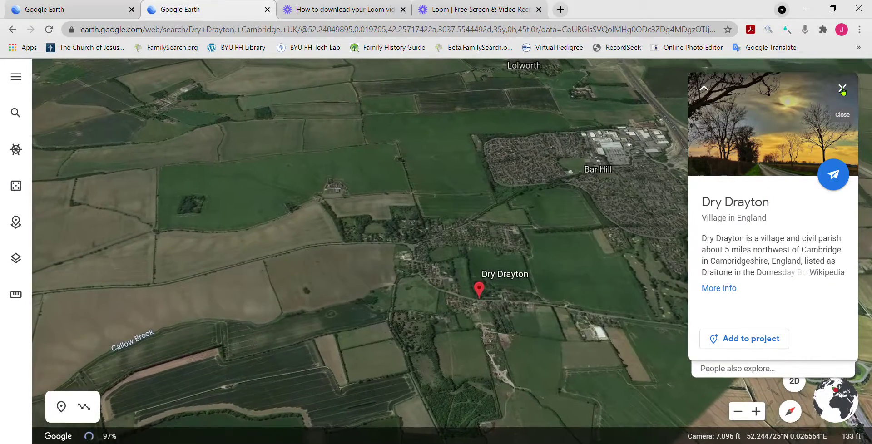
Close the Dry Drayton card, zoom in five levels, and show Street View road coverage.
click(842, 89)
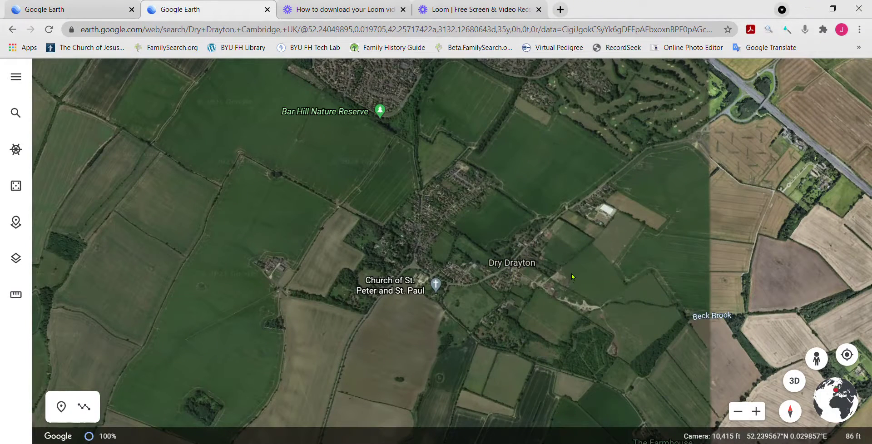
click(756, 412)
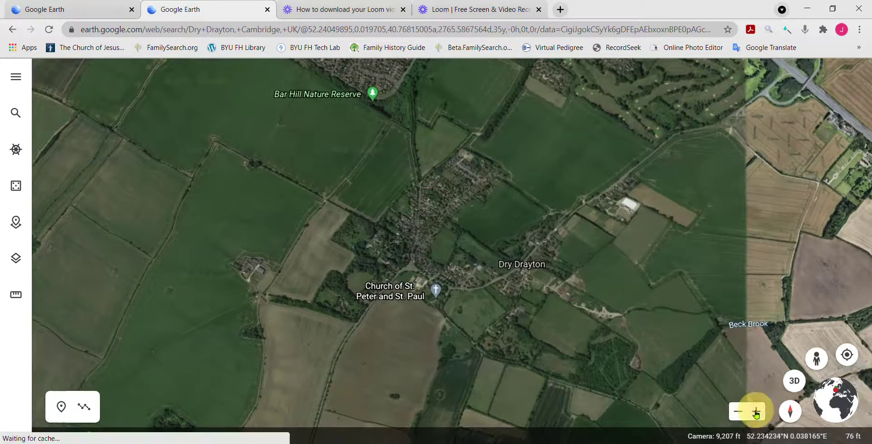
click(756, 412)
click(756, 412)
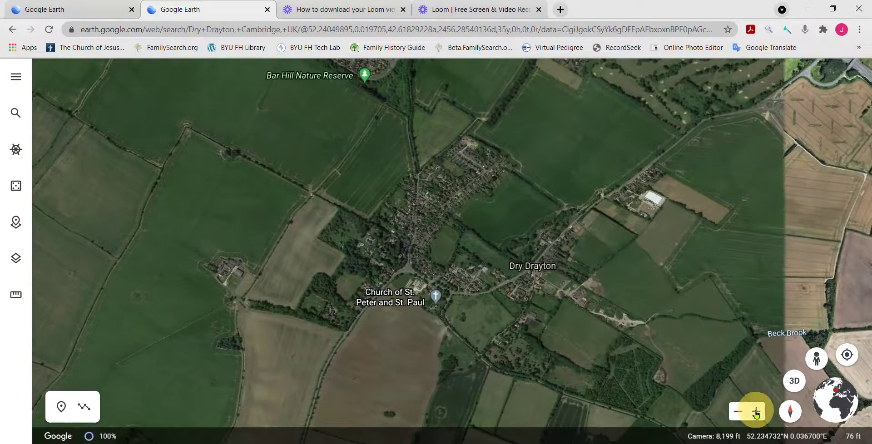
click(757, 412)
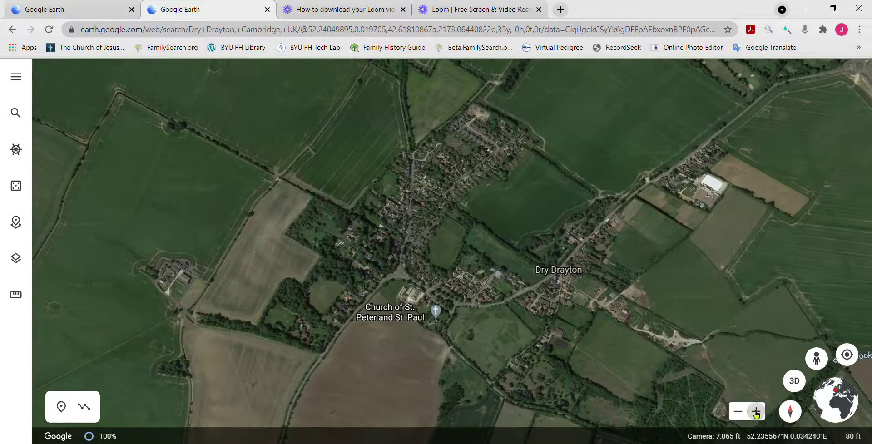
click(756, 412)
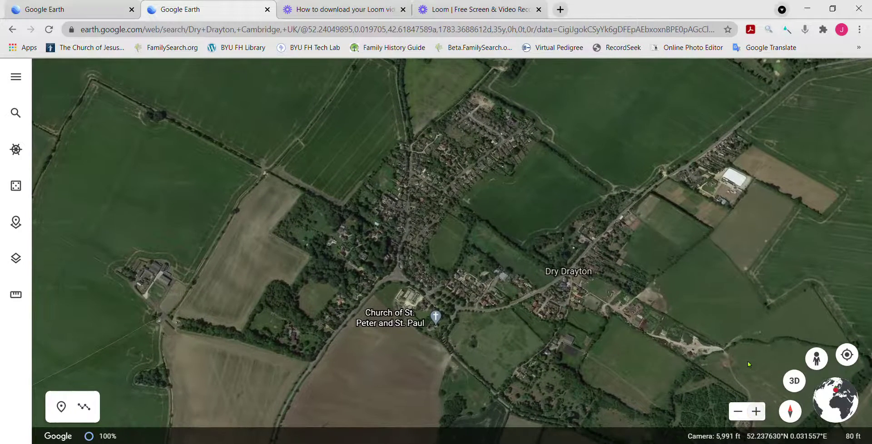
click(816, 359)
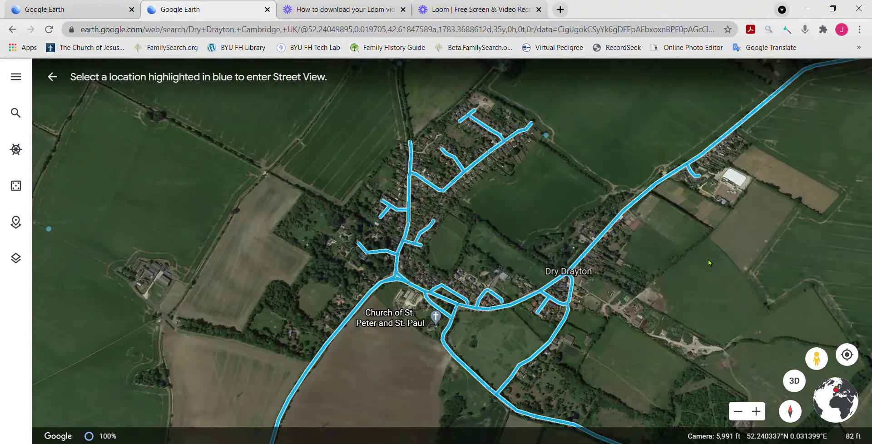
Drop into Street View near the church, walk along High St, and face the white farmhouse.
drag(821, 362, 410, 263)
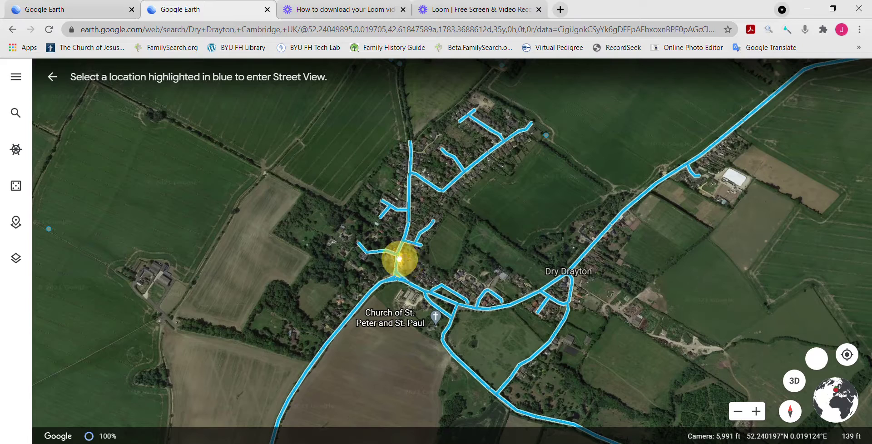
drag(398, 258, 399, 256)
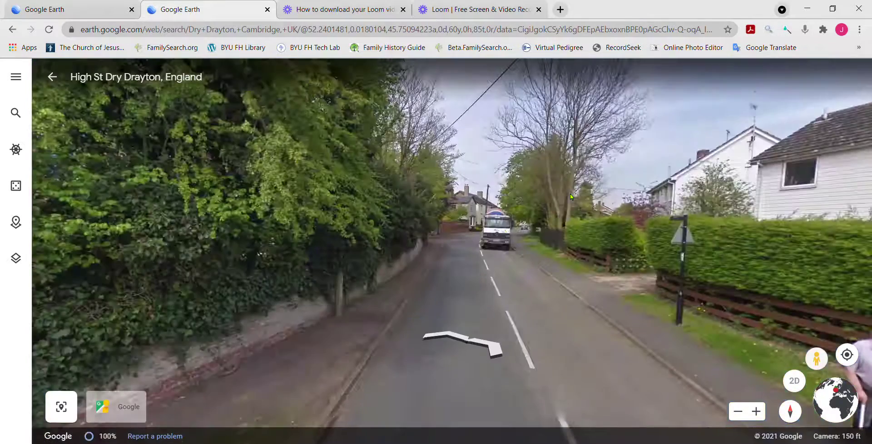
click(446, 335)
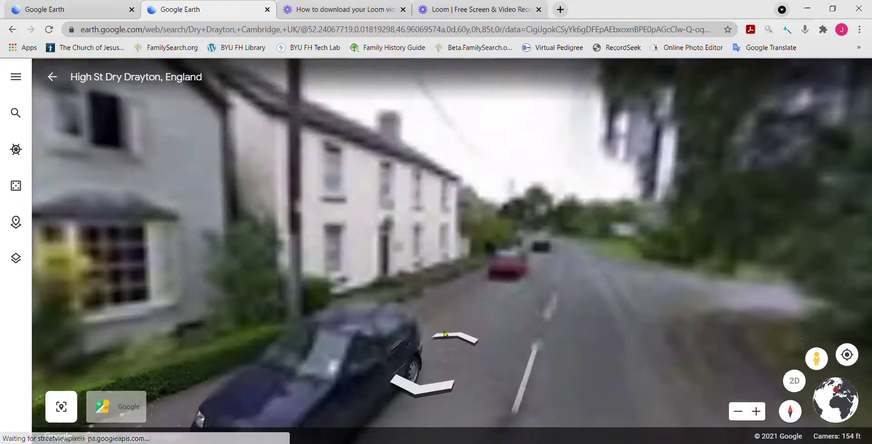
click(462, 302)
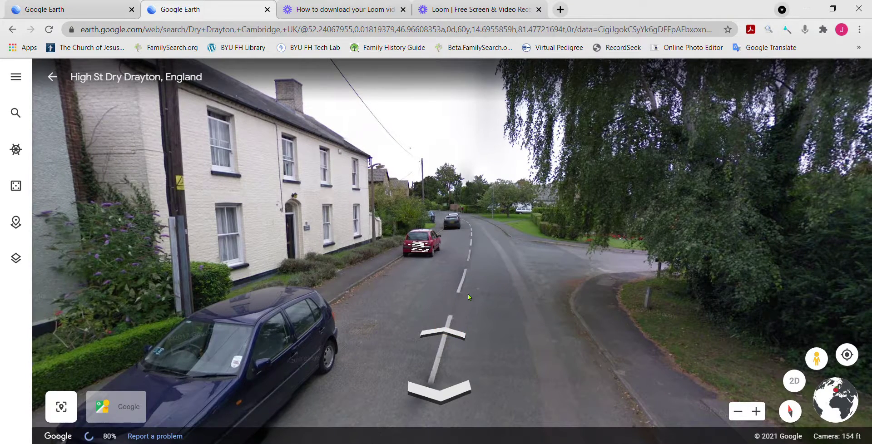
click(468, 293)
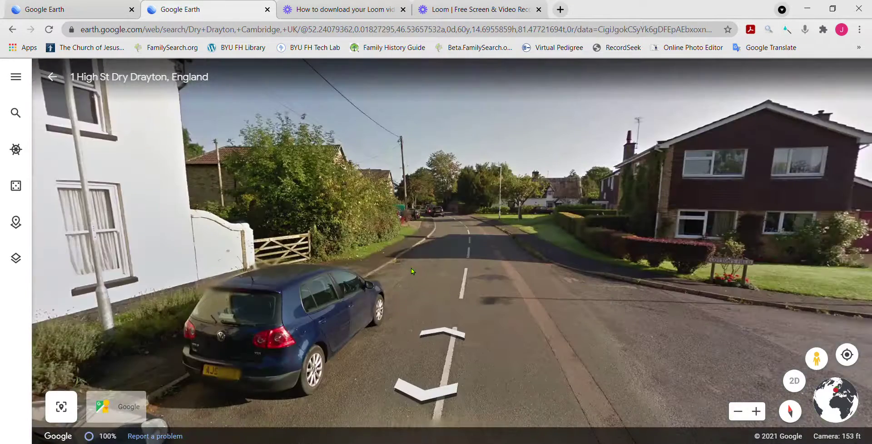
drag(418, 266, 769, 352)
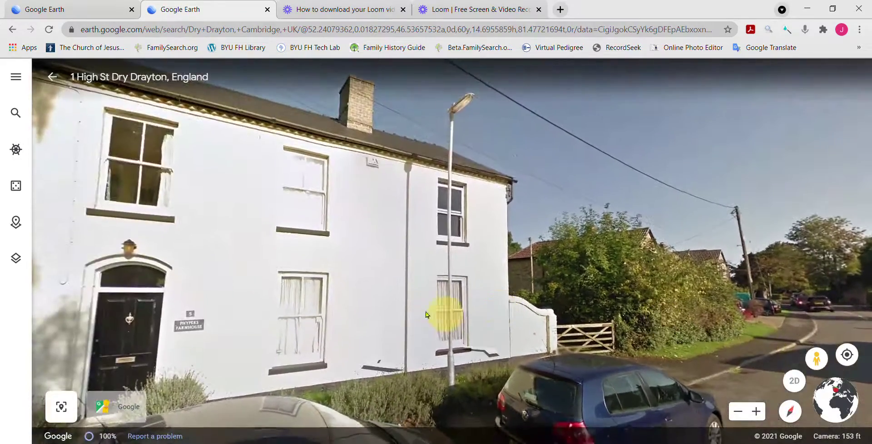
drag(424, 286, 628, 234)
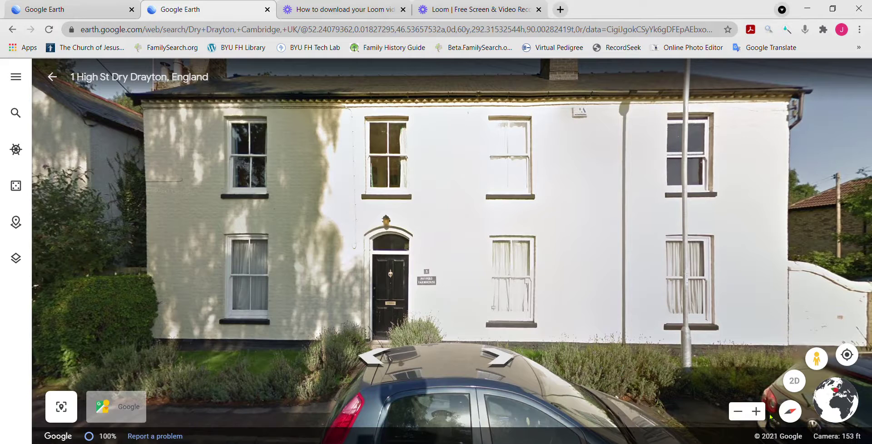
click(756, 412)
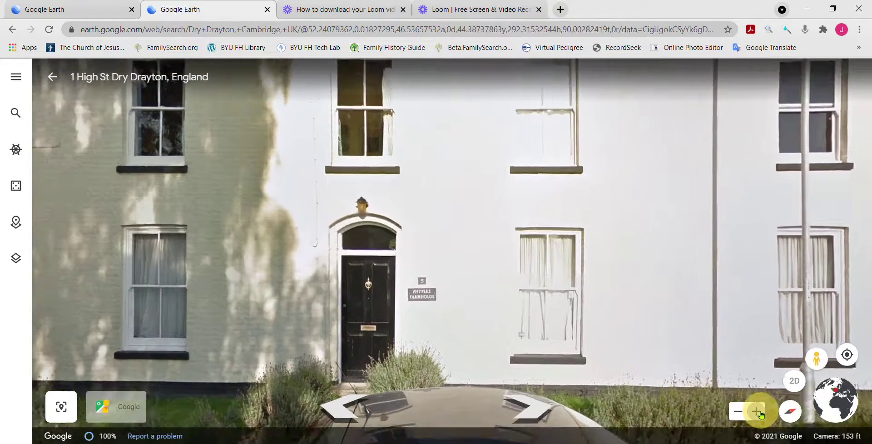
click(757, 412)
click(757, 412)
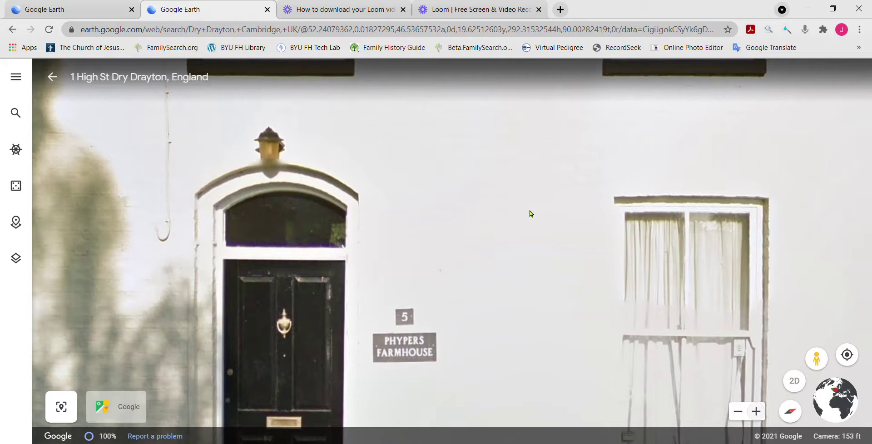
click(737, 416)
click(737, 416)
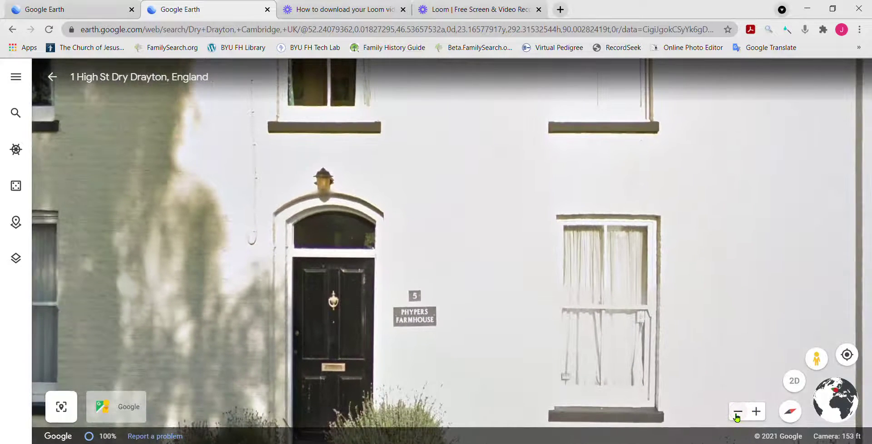
click(737, 416)
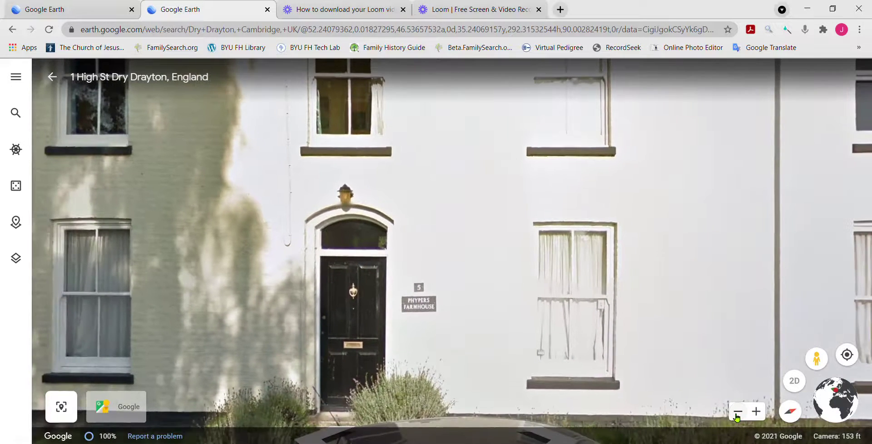
click(737, 416)
click(737, 416)
click(737, 415)
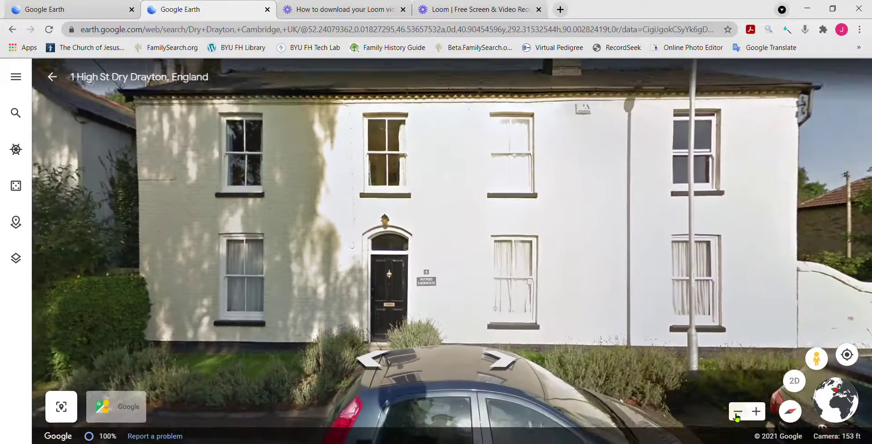
click(737, 416)
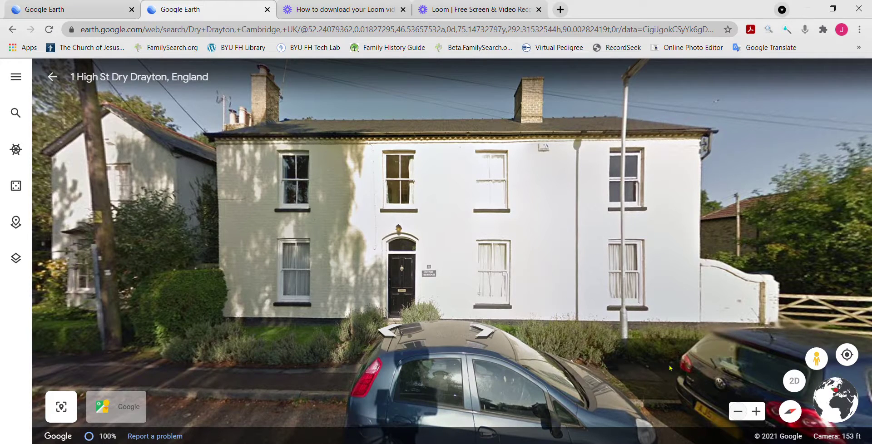
Leave Street View and pan the aerial map to the church and the field south of the village.
drag(816, 359, 775, 269)
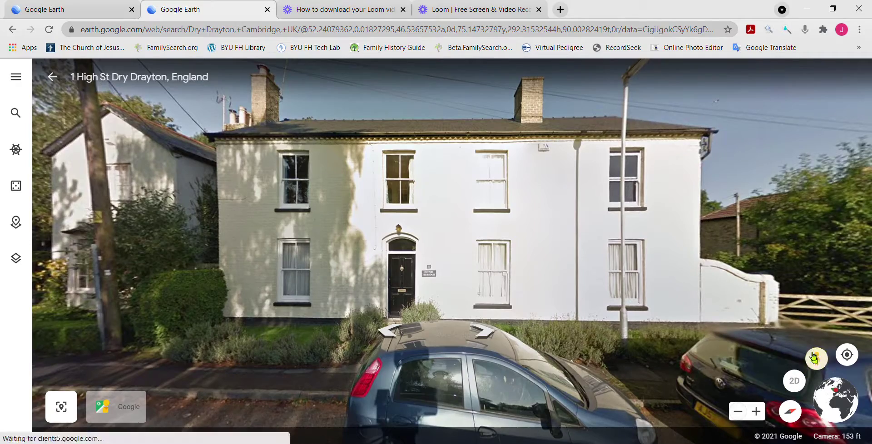
key(Escape)
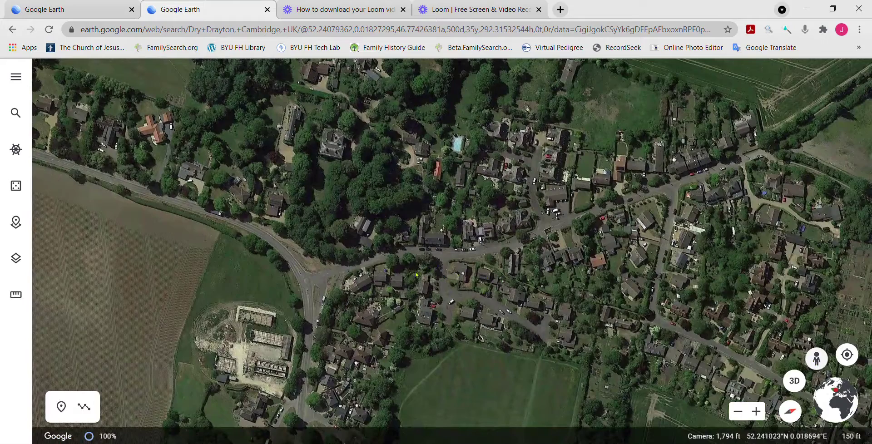
drag(399, 286, 411, 216)
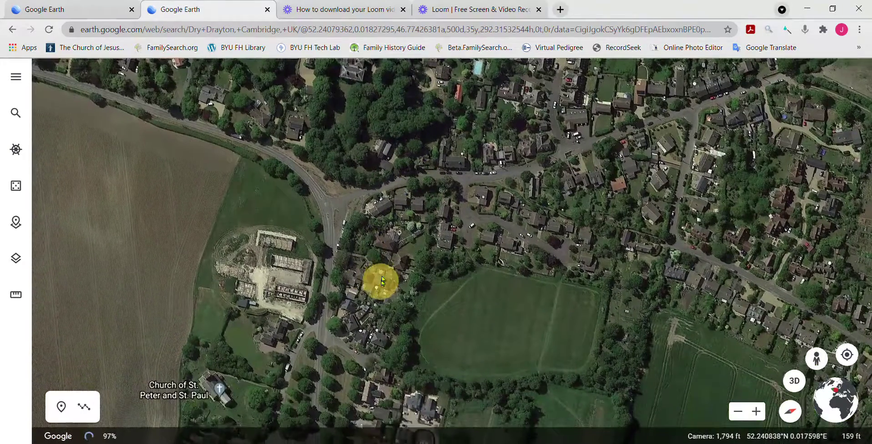
drag(382, 281, 537, 251)
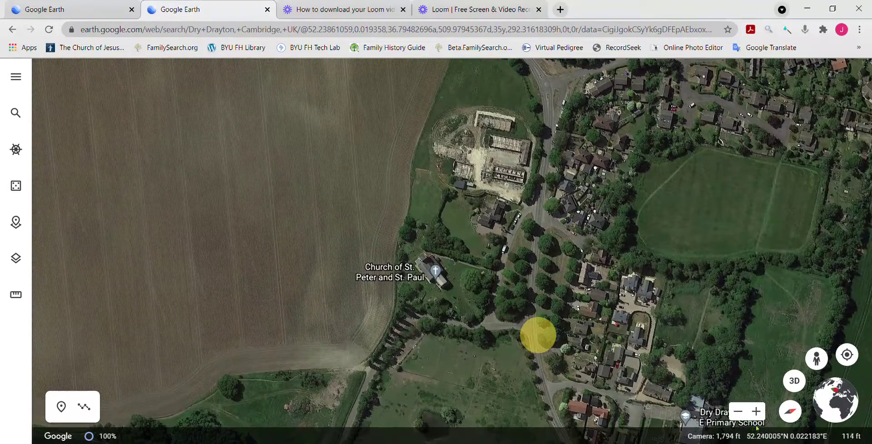
Zoom in five levels on the church, then out one to reveal its label.
click(758, 412)
click(758, 412)
click(757, 412)
click(758, 412)
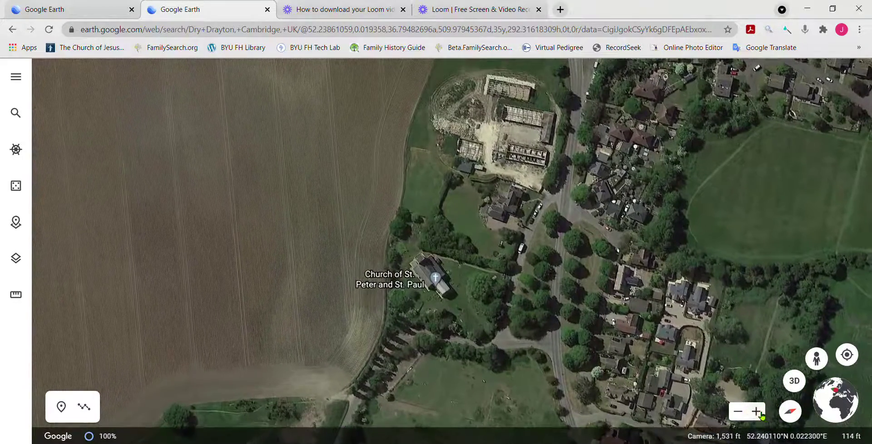
click(756, 412)
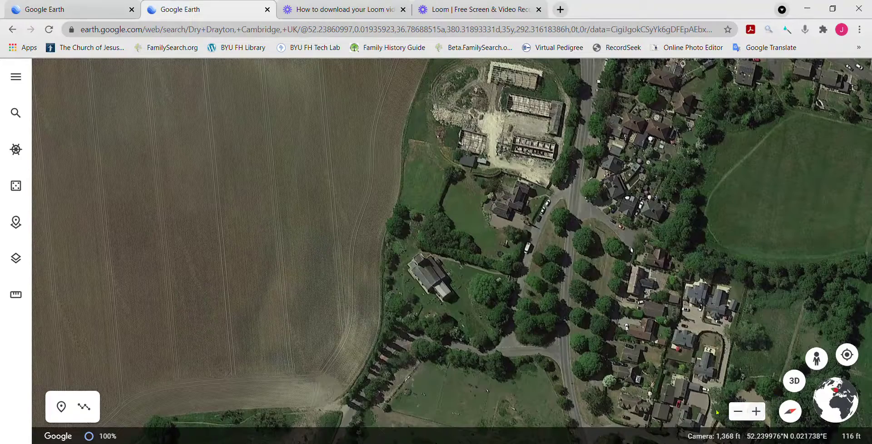
click(738, 411)
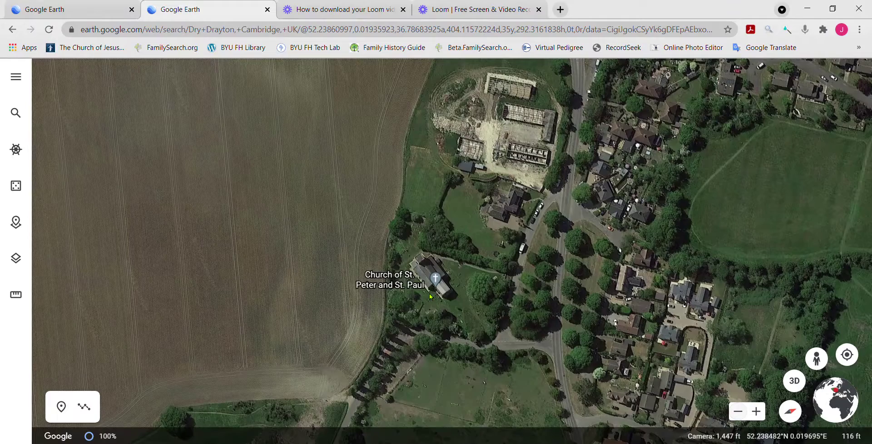
Select the Church of St. Peter and St. Paul and open its photos full screen.
click(436, 279)
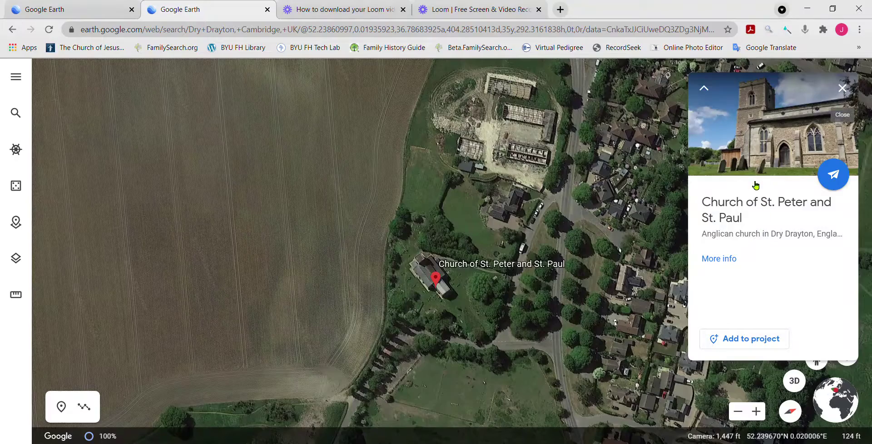
click(780, 150)
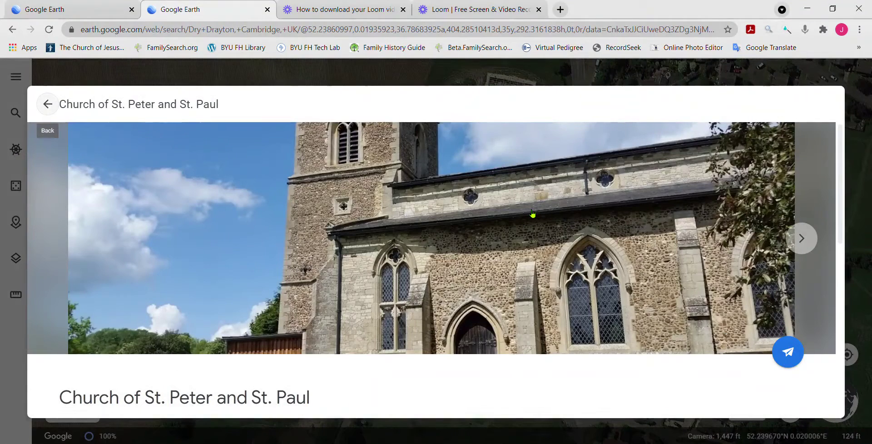
click(273, 254)
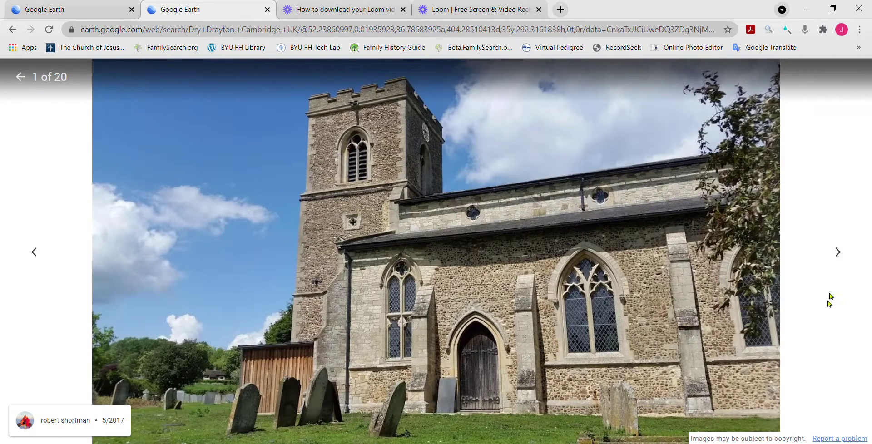
Page through the church photos from 1 to 19 of 20.
click(835, 256)
click(838, 257)
click(839, 254)
click(838, 254)
click(839, 255)
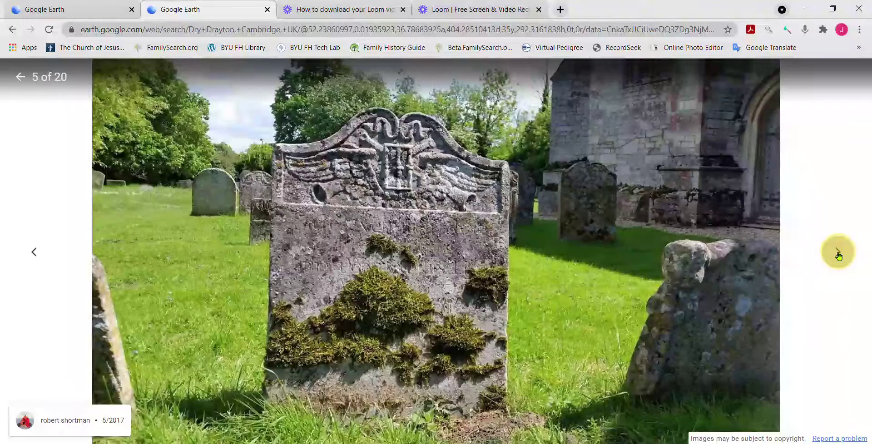
click(838, 254)
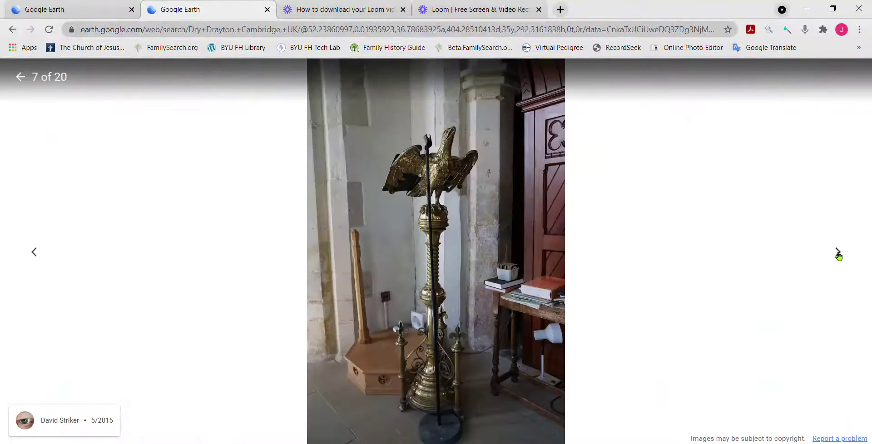
click(838, 254)
click(839, 254)
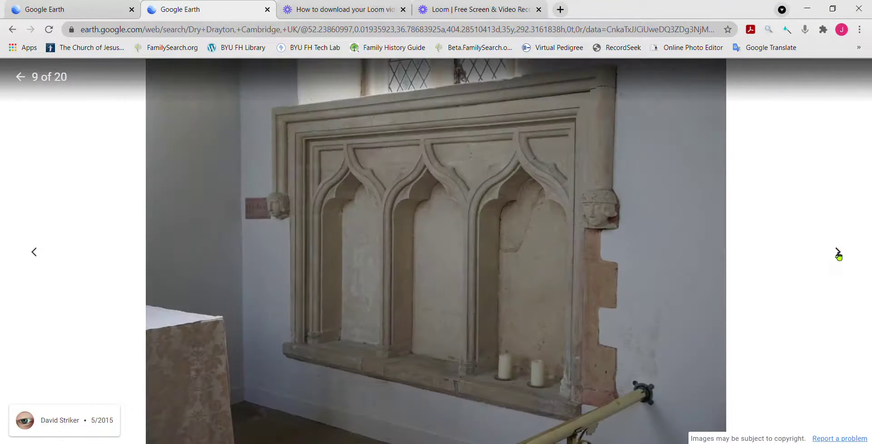
click(838, 254)
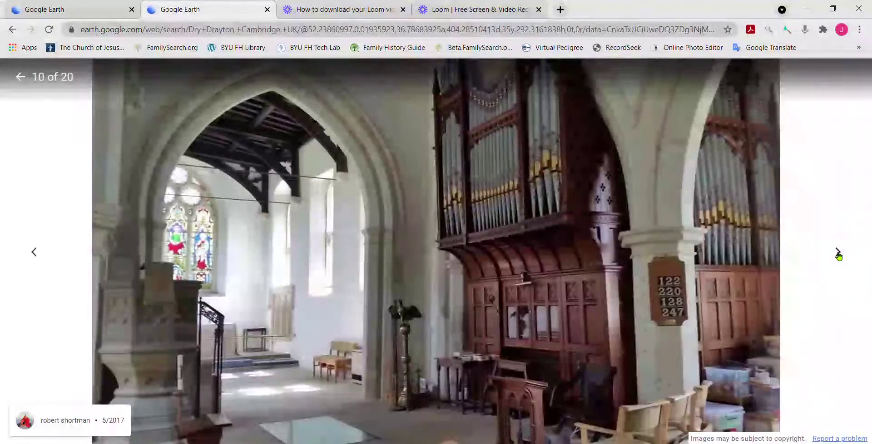
click(839, 254)
click(838, 254)
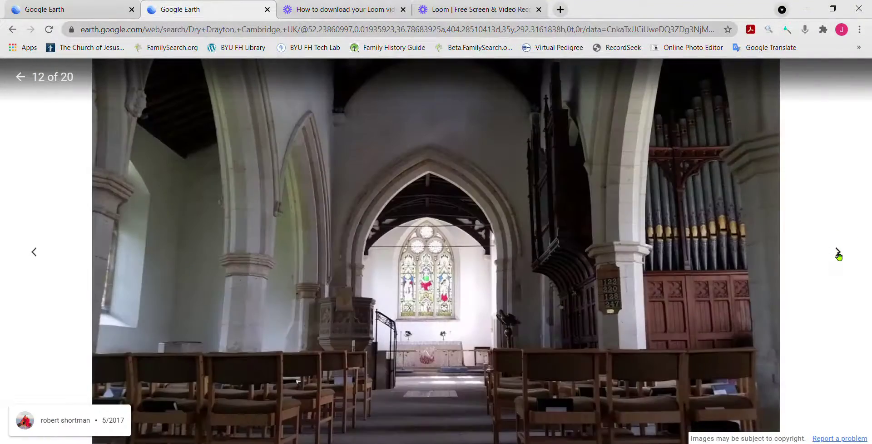
click(838, 254)
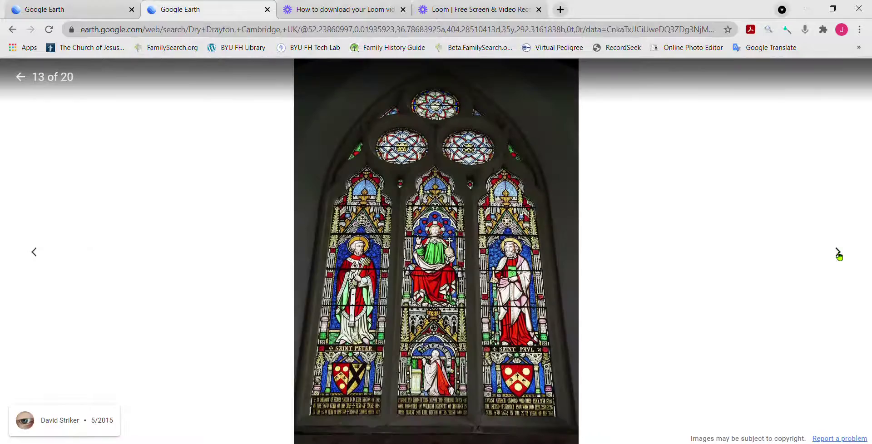
click(838, 255)
click(838, 254)
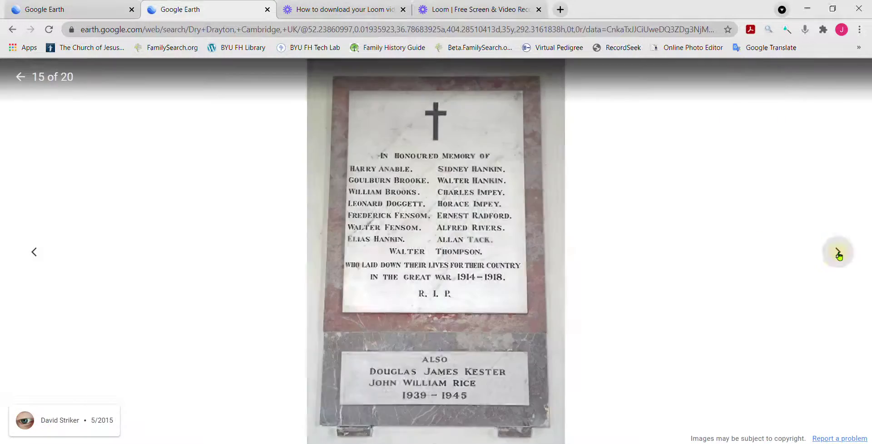
click(838, 254)
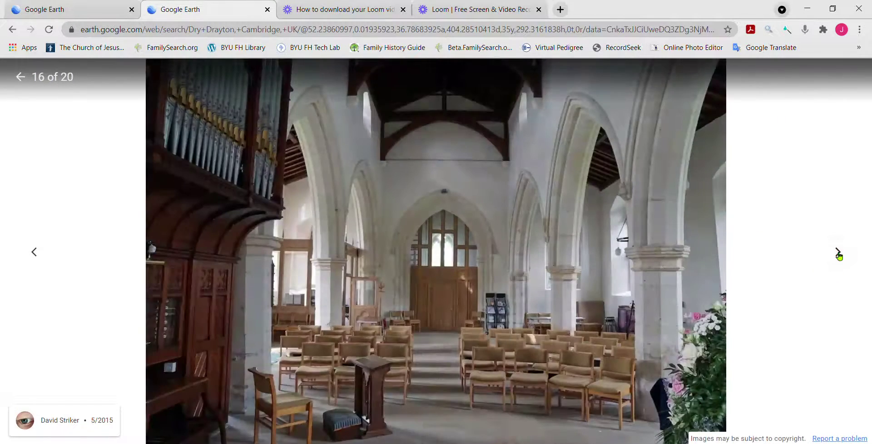
click(838, 254)
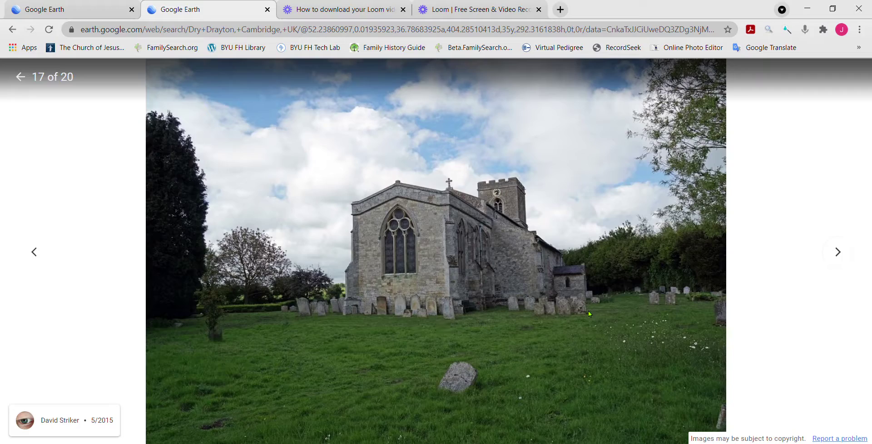
click(839, 253)
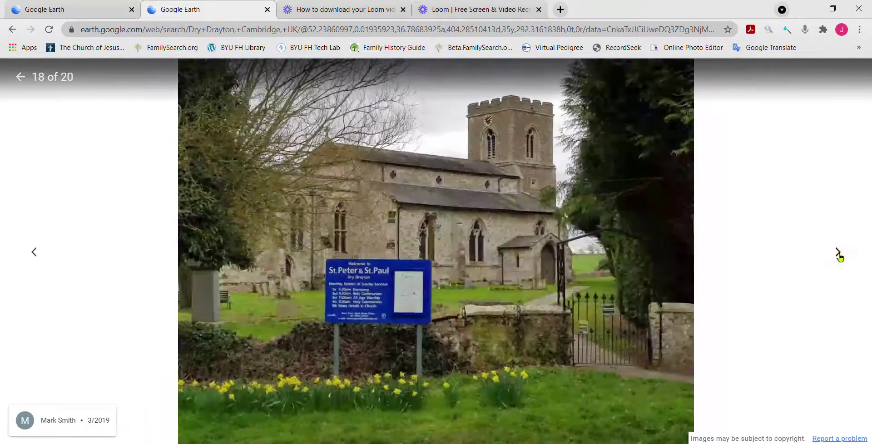
click(839, 254)
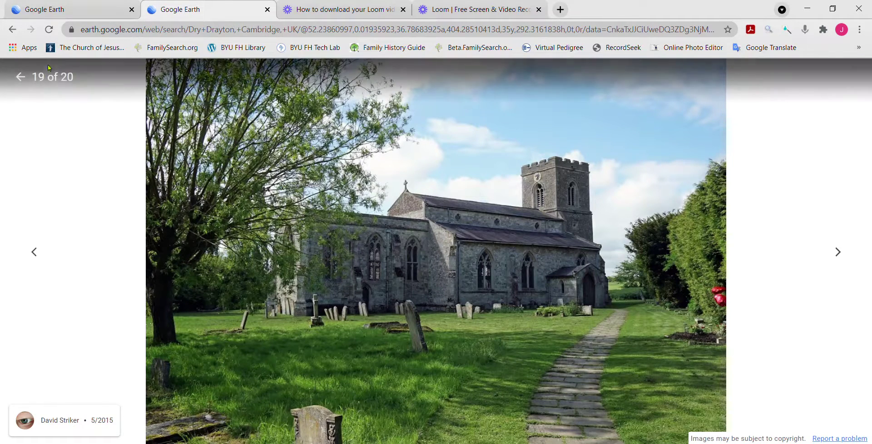
Close the photo viewer and the church details card to return to the map.
click(19, 78)
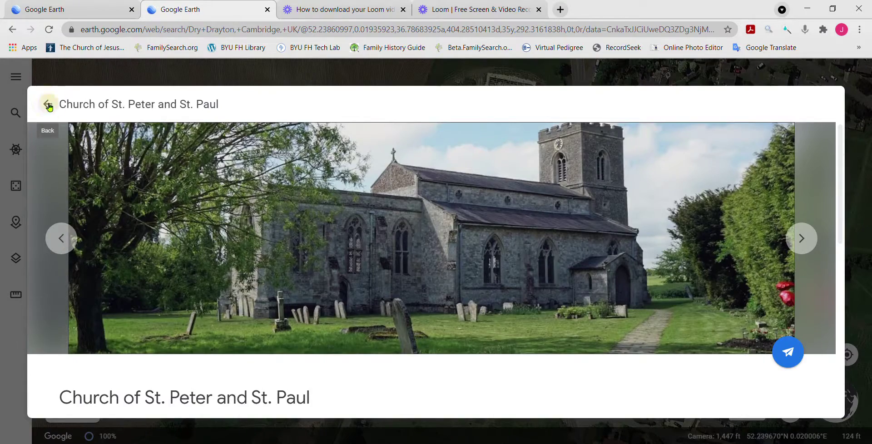
click(48, 105)
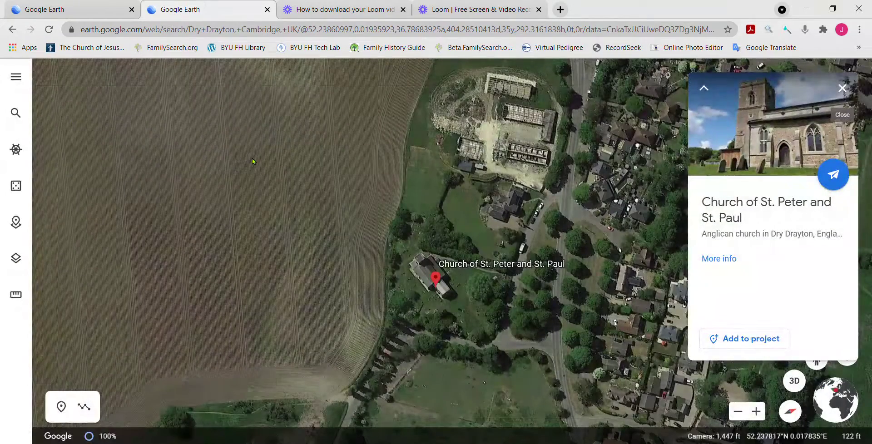